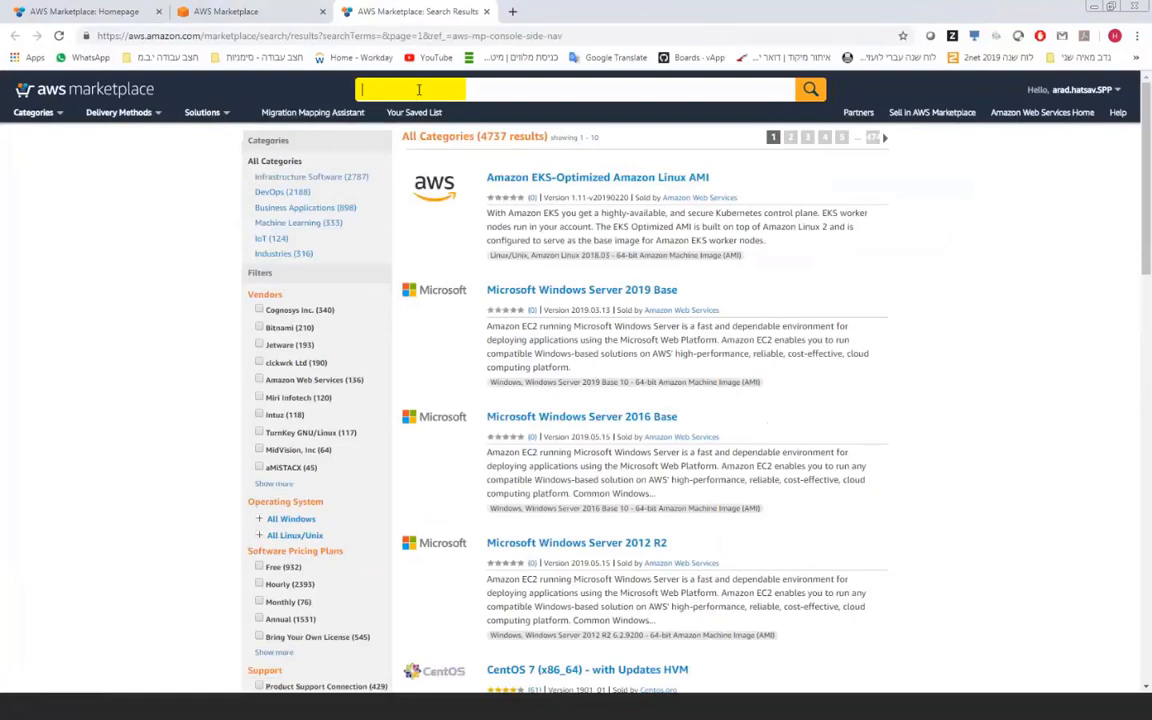
Step: Search Marketplace for 'spectrum' and open the IBM Spectrum Protect Plus listing ($0.186/hr)
text(spectrum)
key(Return)
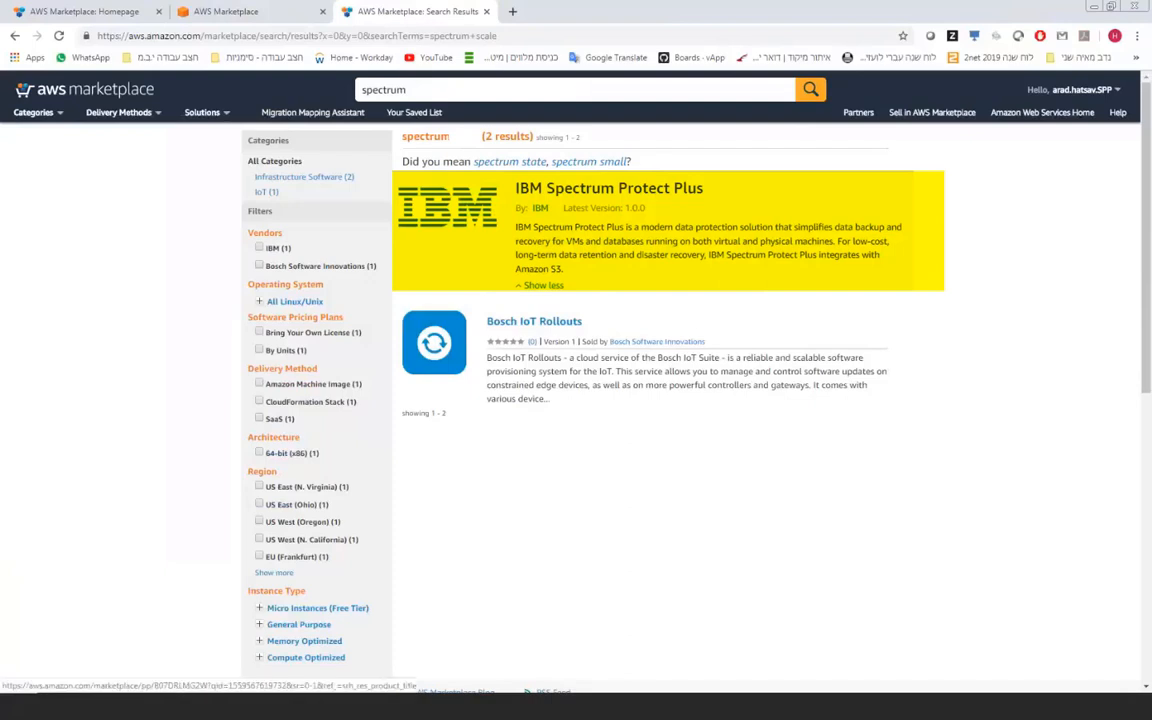
click(550, 192)
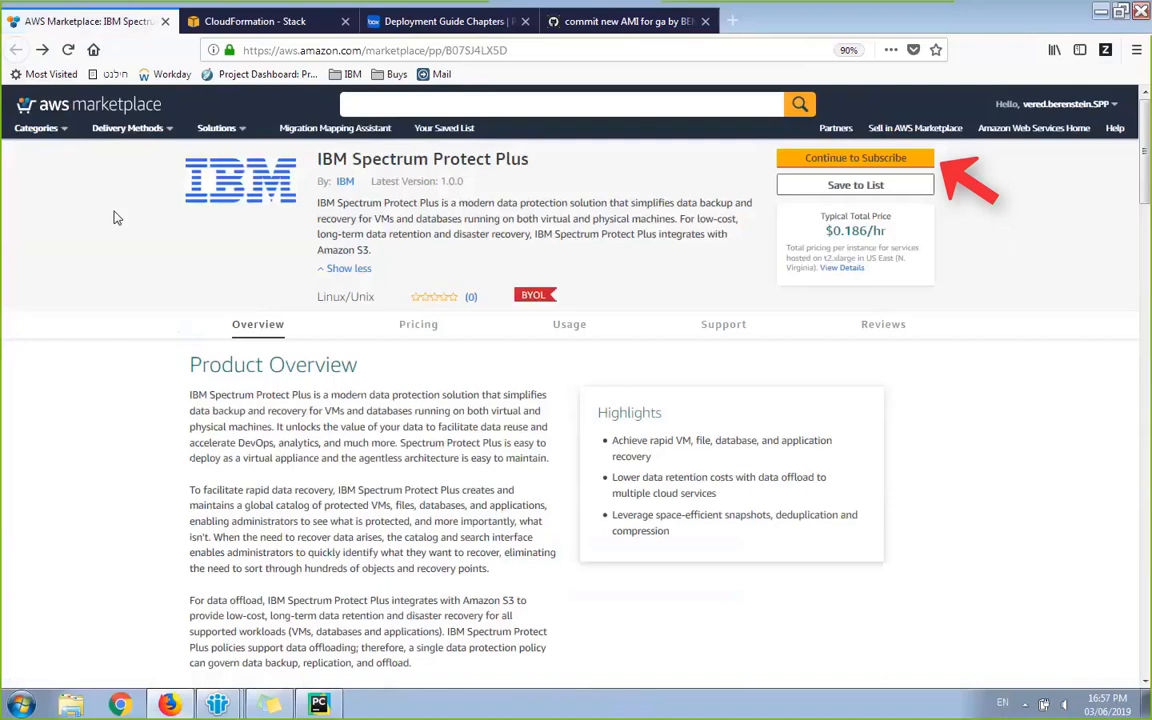
Step: Continue to Subscribe for IBM Spectrum Protect Plus and accept its offer terms
click(857, 160)
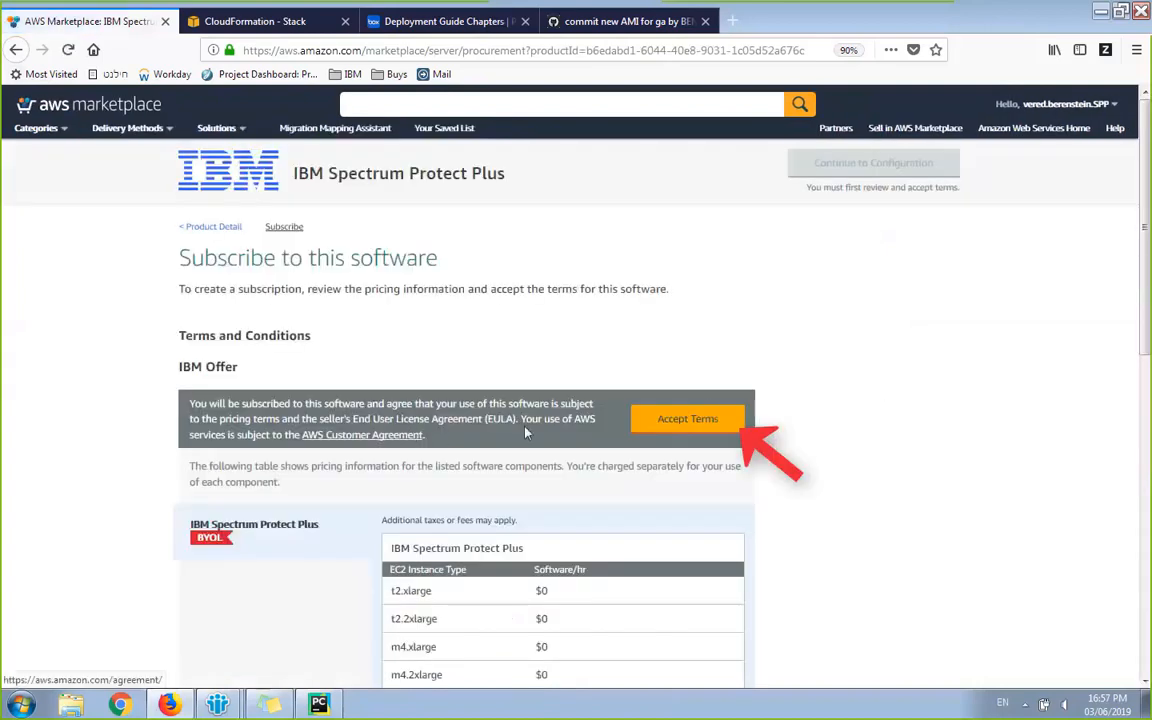
click(725, 428)
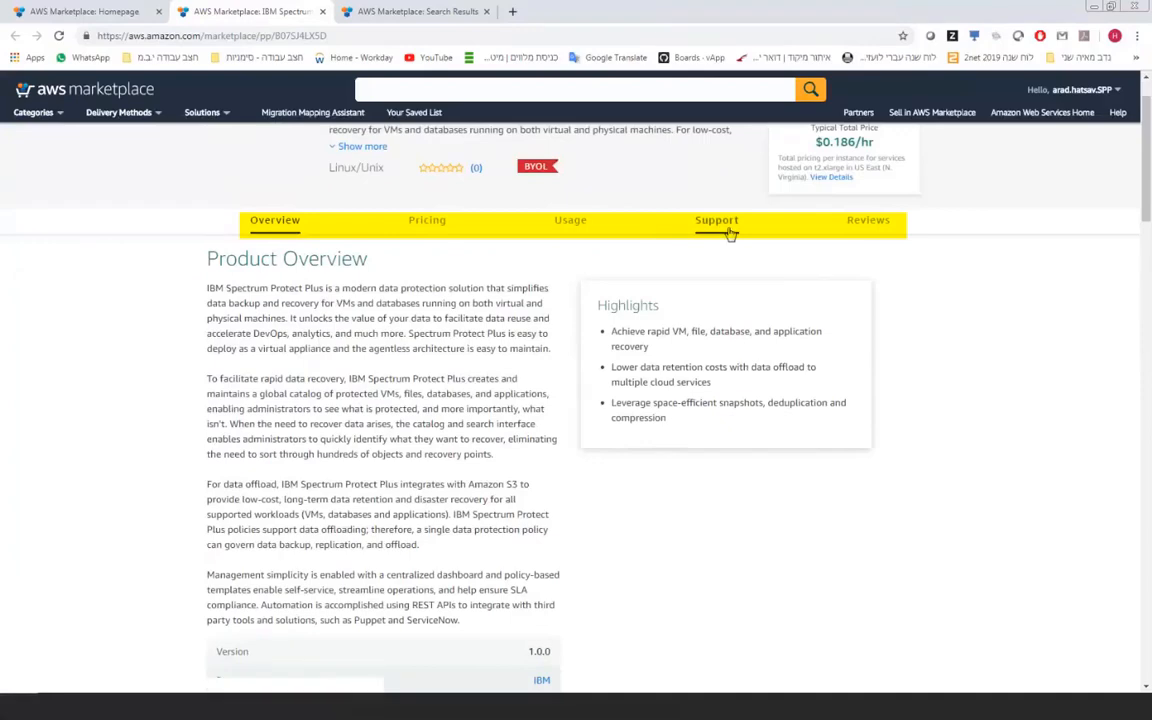
Step: In pricing, confirm US East (N. Virginia) and keep New VPC (Single-AZ) fulfillment with t2.xlarge
click(426, 222)
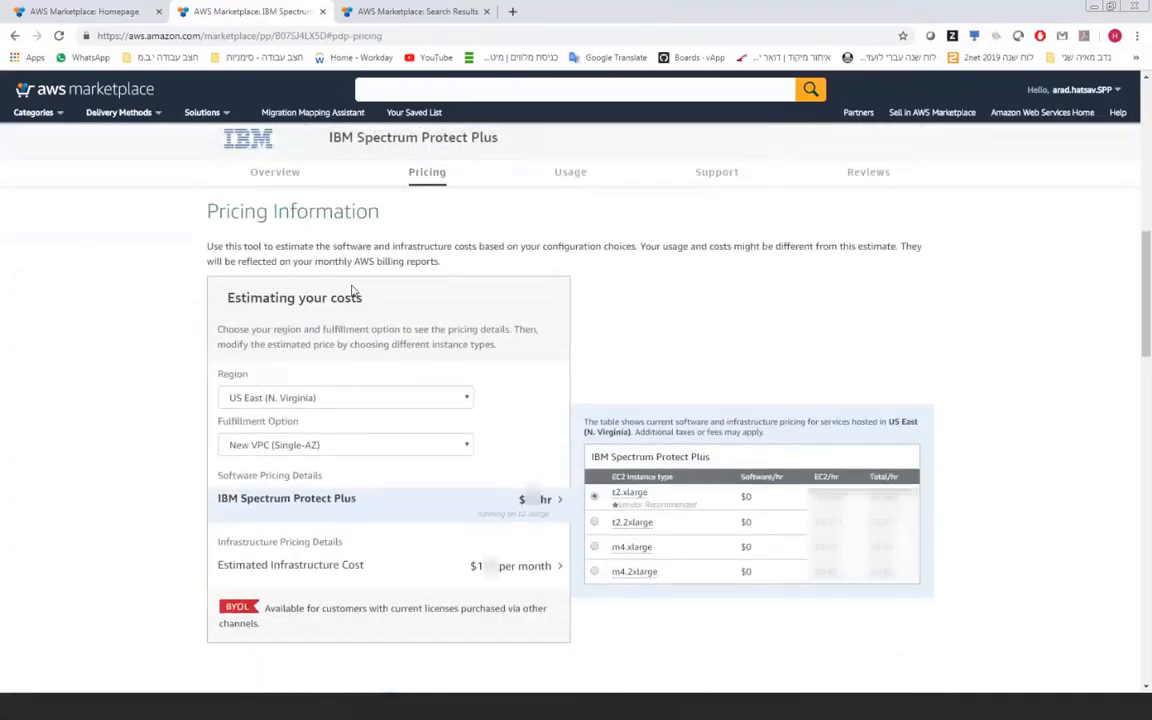
scroll(352, 290, down, 1)
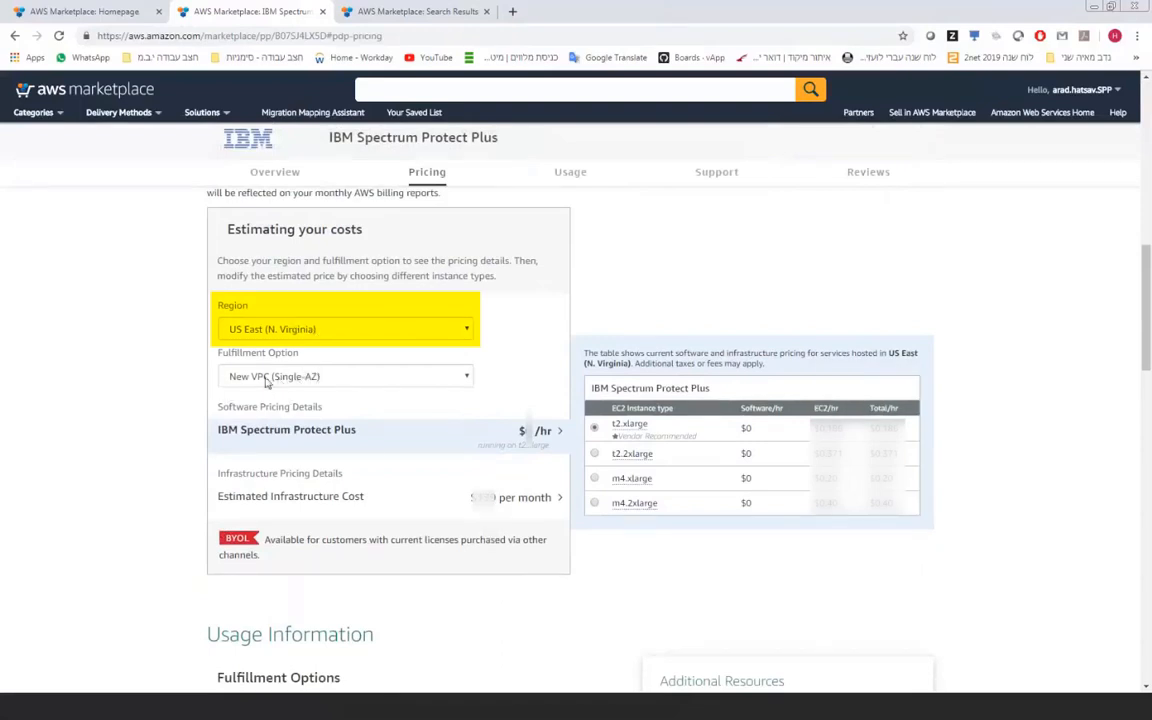
scroll(278, 384, down, 2)
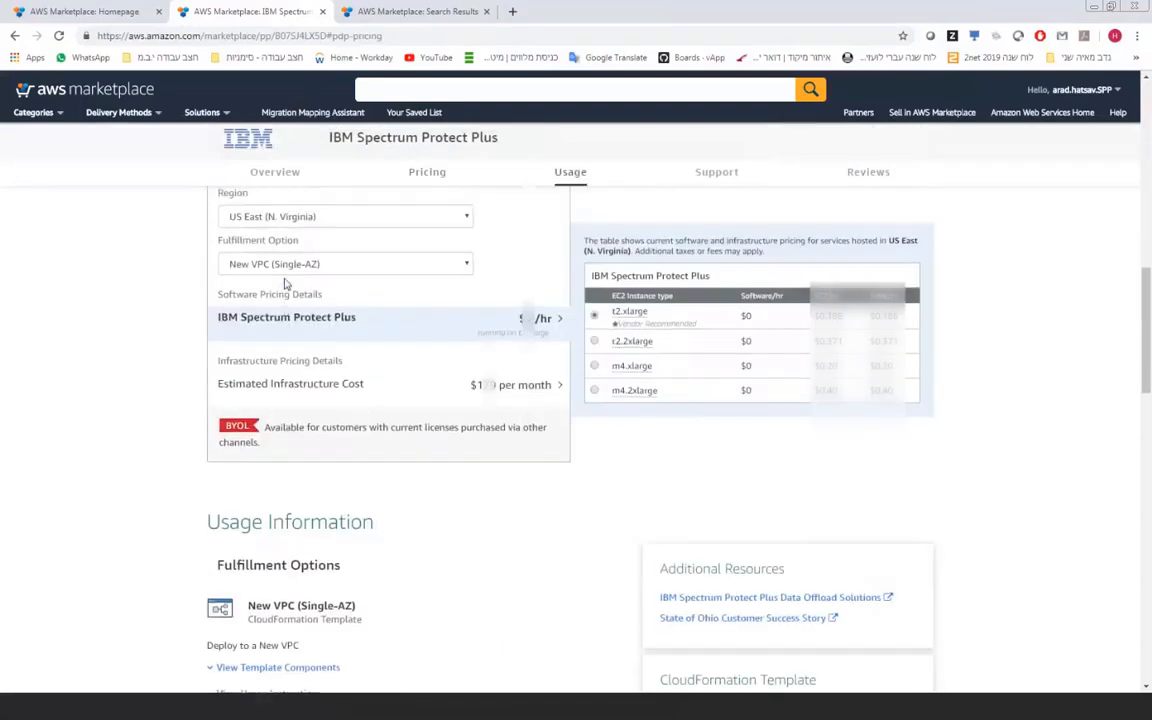
scroll(284, 284, up, 1)
click(330, 308)
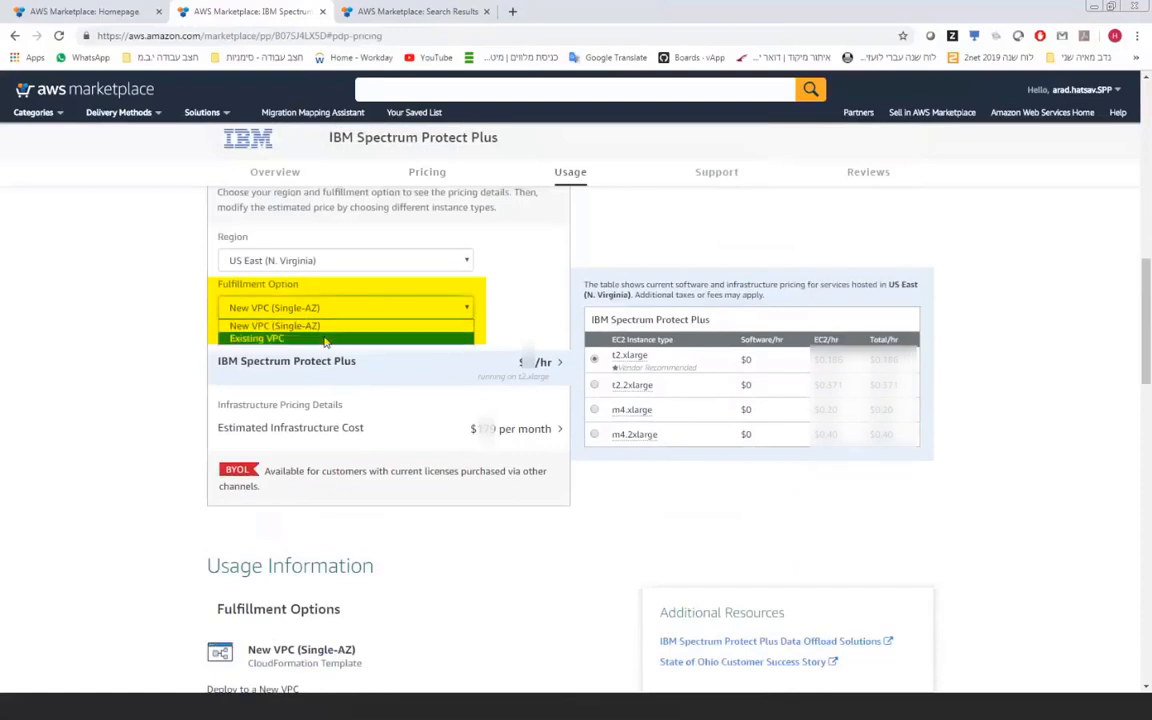
click(424, 343)
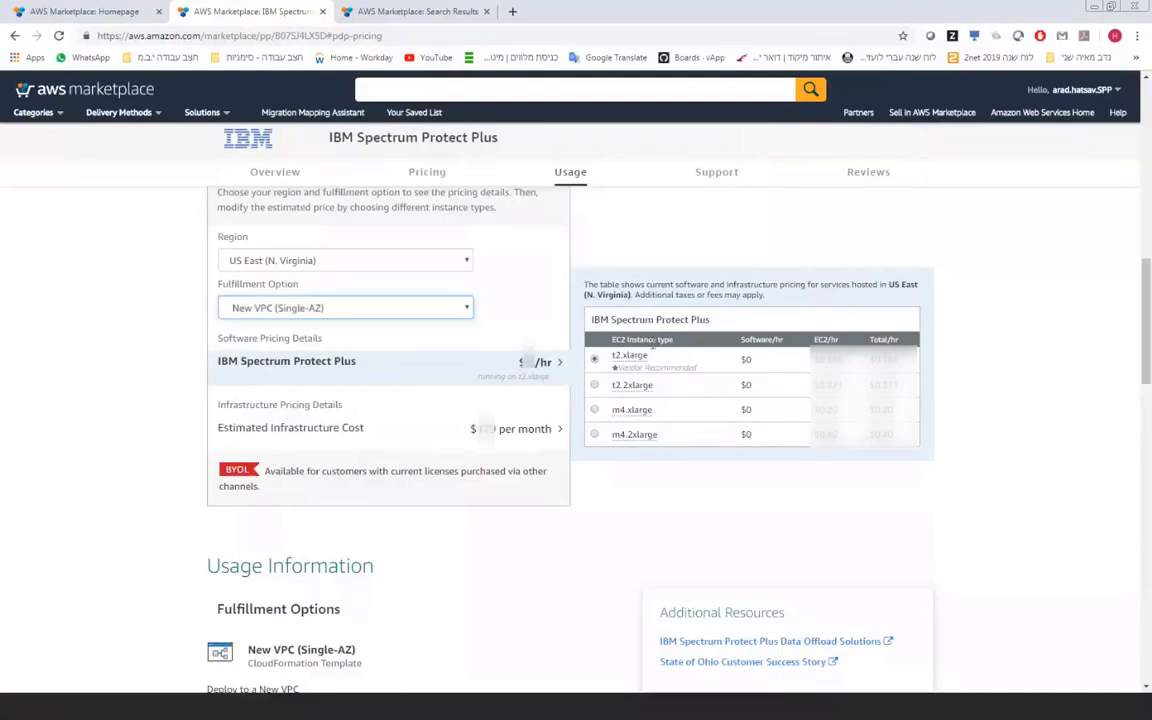
mouse_move(641, 357)
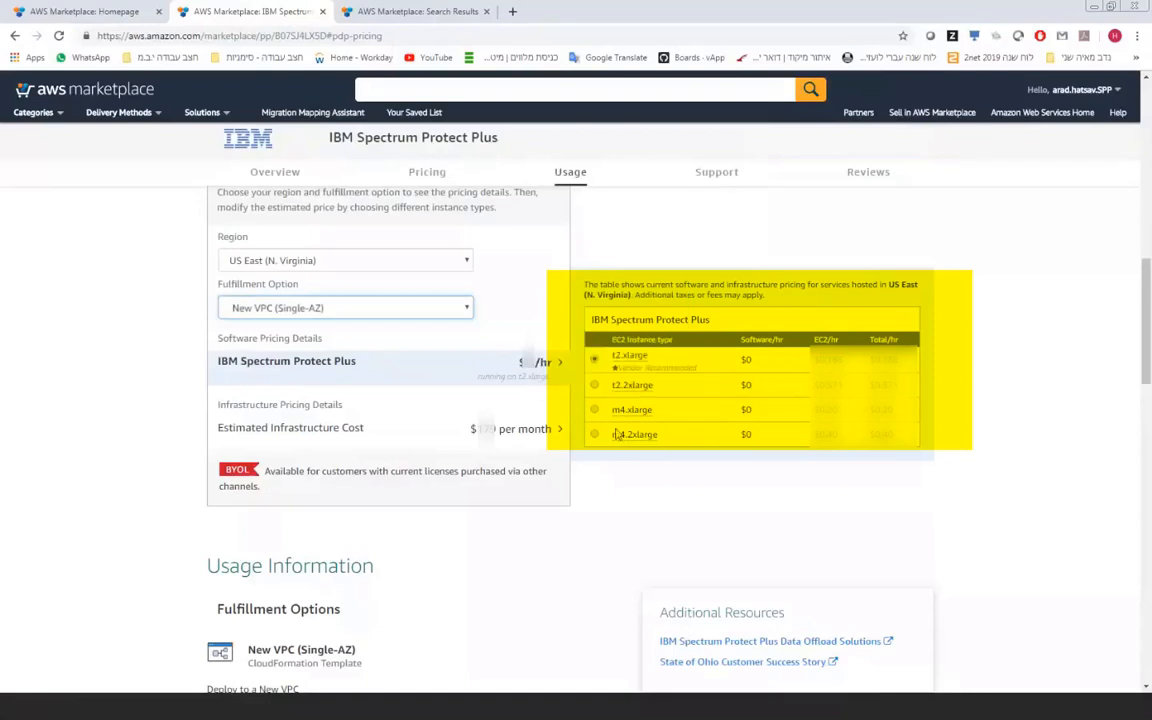
mouse_move(635, 437)
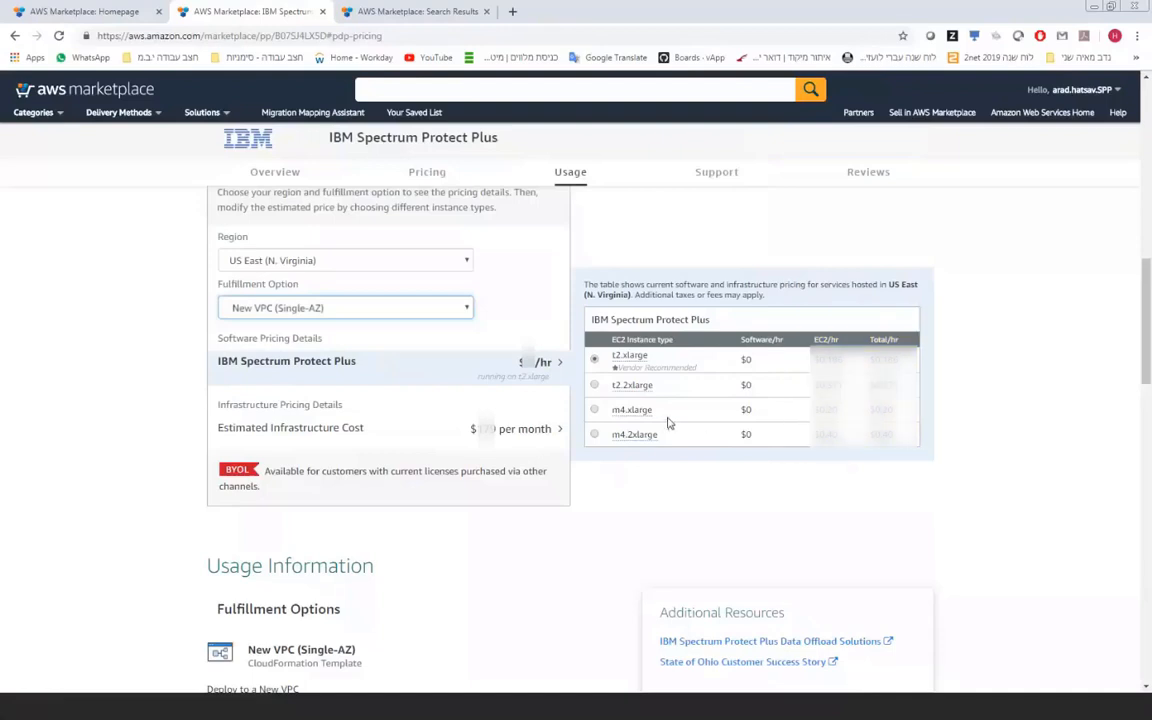
scroll(480, 341, up, 2)
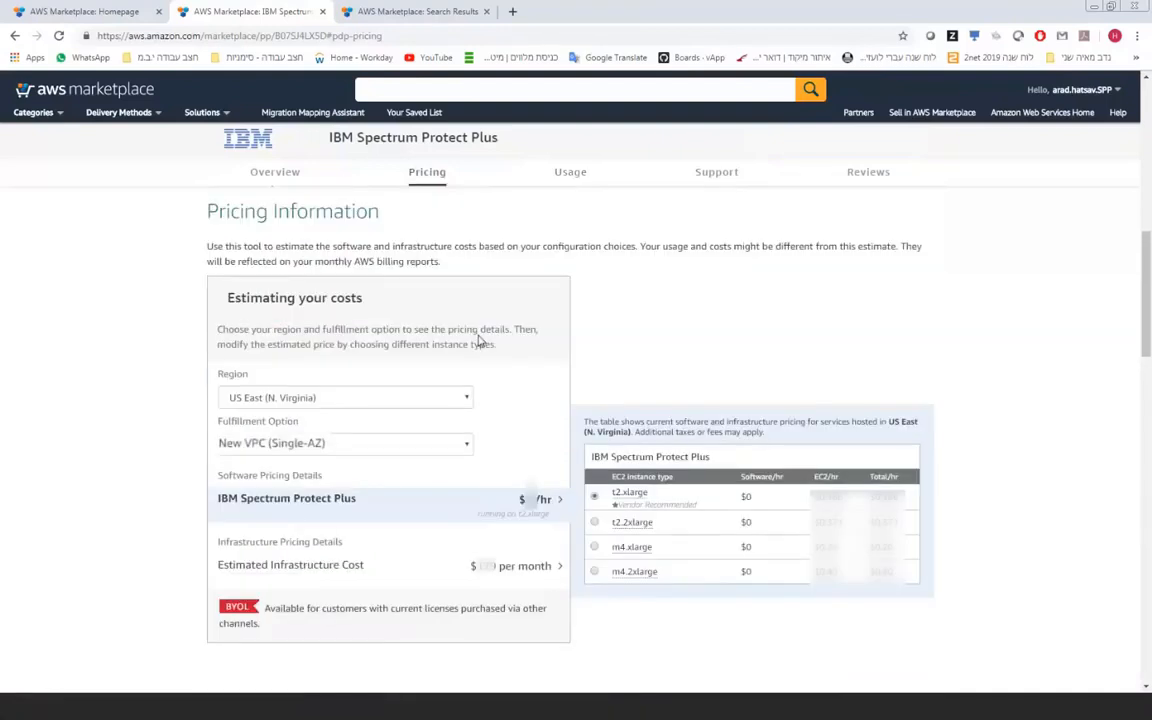
Step: Expand infrastructure cost: one t2.xlarge, three EBS volumes (1TB, 128 GB, 50 GB), one Elastic IP
click(529, 571)
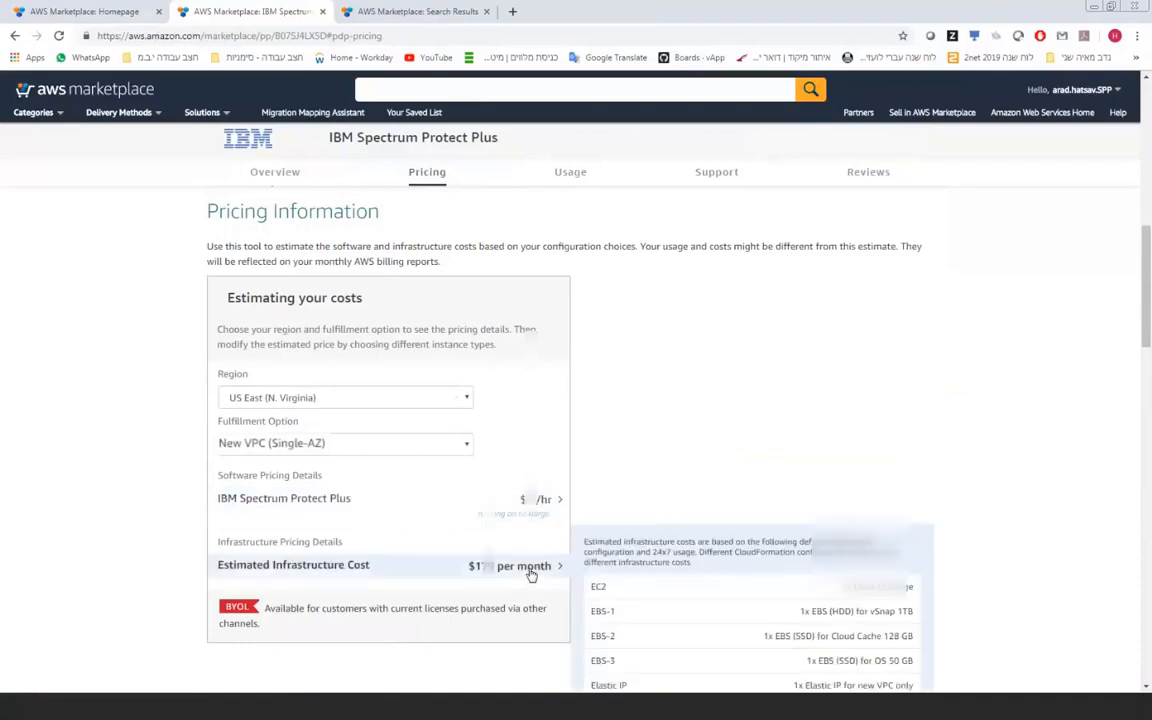
scroll(545, 545, down, 3)
scroll(700, 590, up, 1)
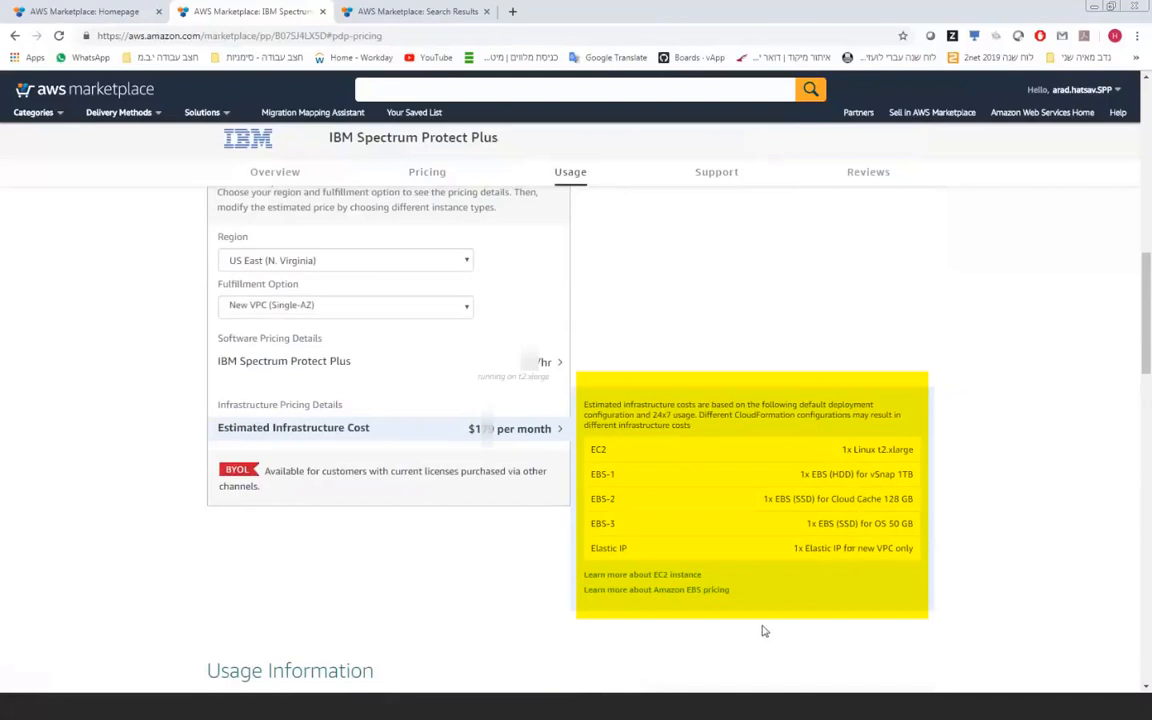
scroll(762, 630, down, 1)
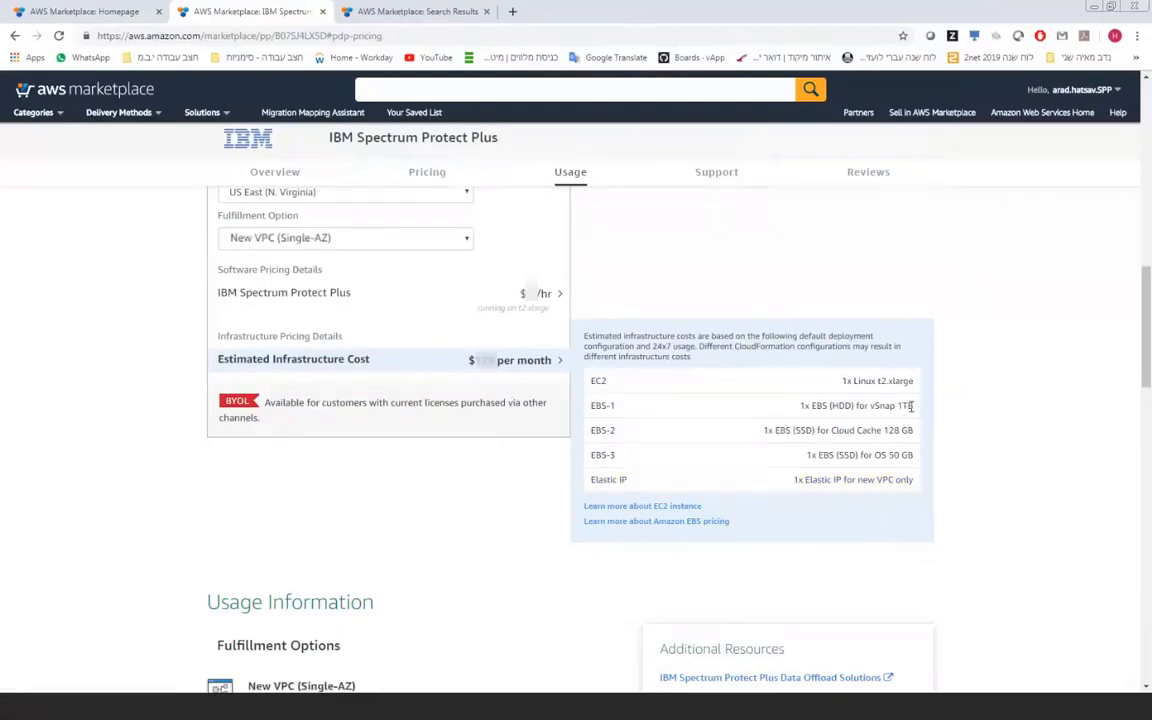
Step: Highlight the 1TB vSnap volume size, then scroll to the New VPC and Existing VPC template options
drag(912, 406, 882, 405)
click(941, 447)
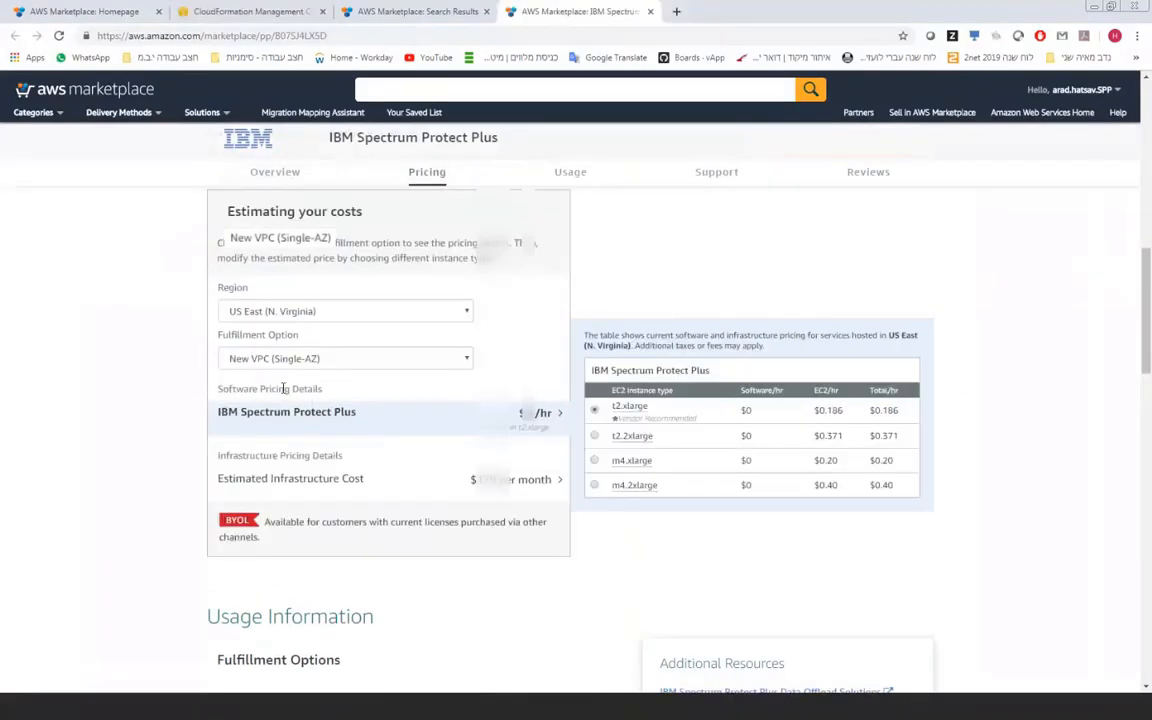
scroll(284, 388, down, 4)
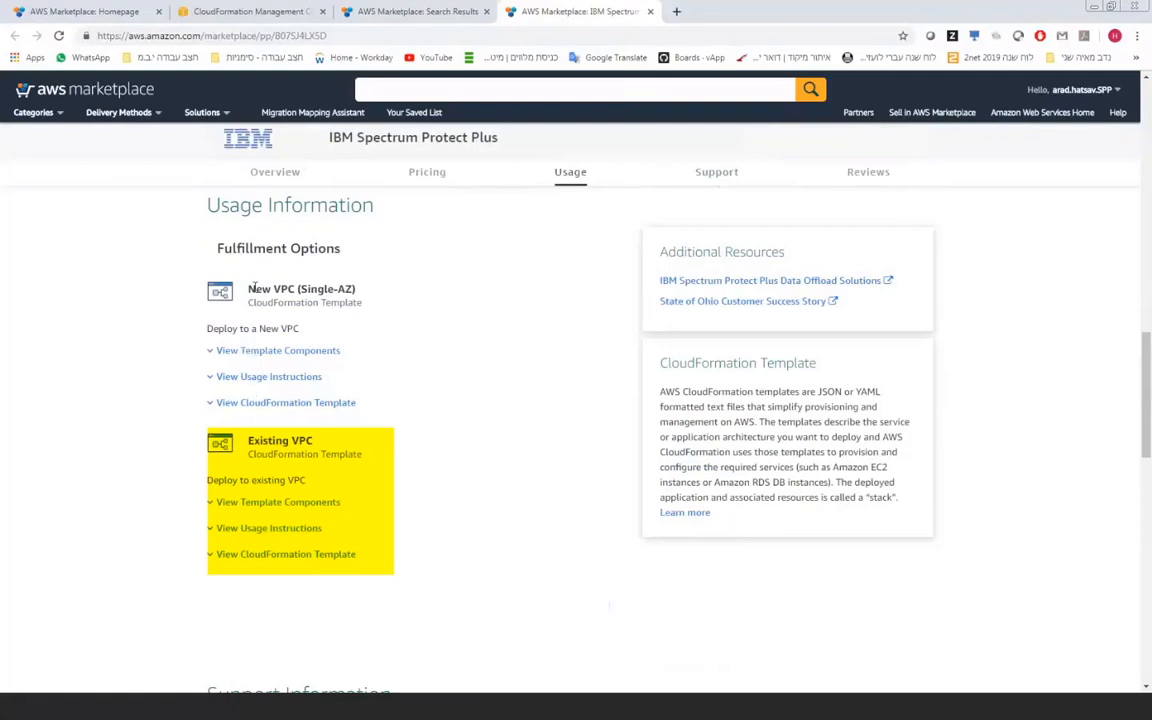
Step: Point out the New VPC and Existing VPC headings, then expand the New VPC components diagram
drag(254, 289, 320, 290)
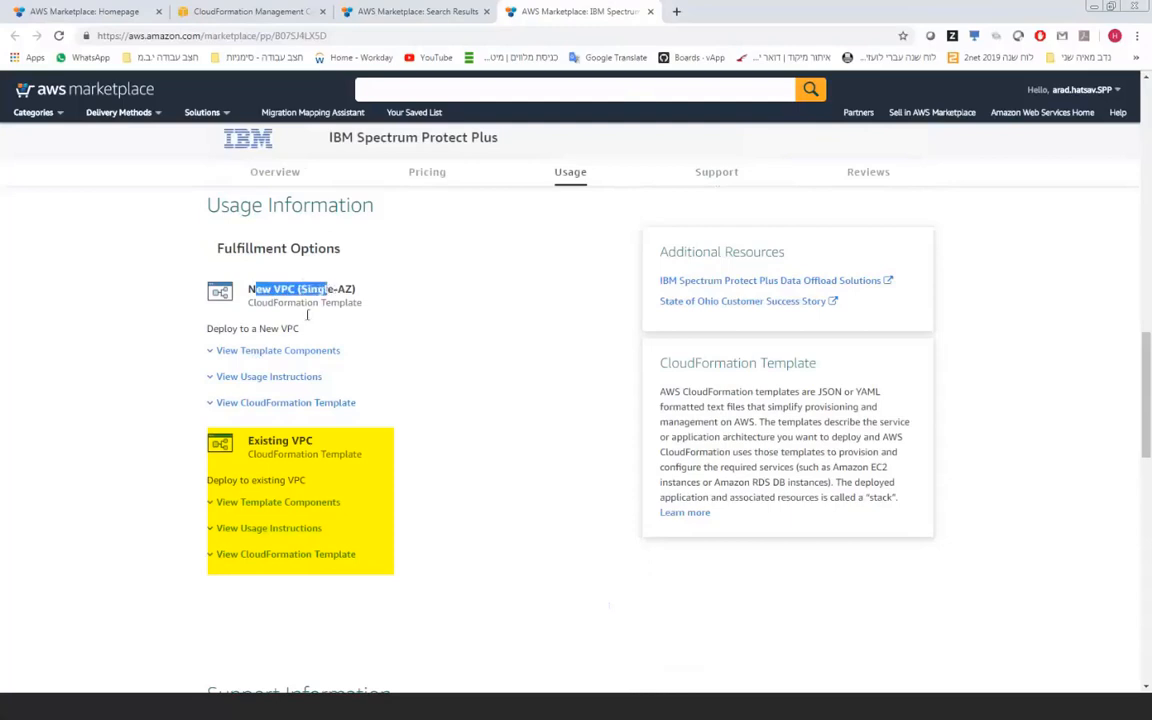
drag(254, 440, 308, 440)
click(308, 289)
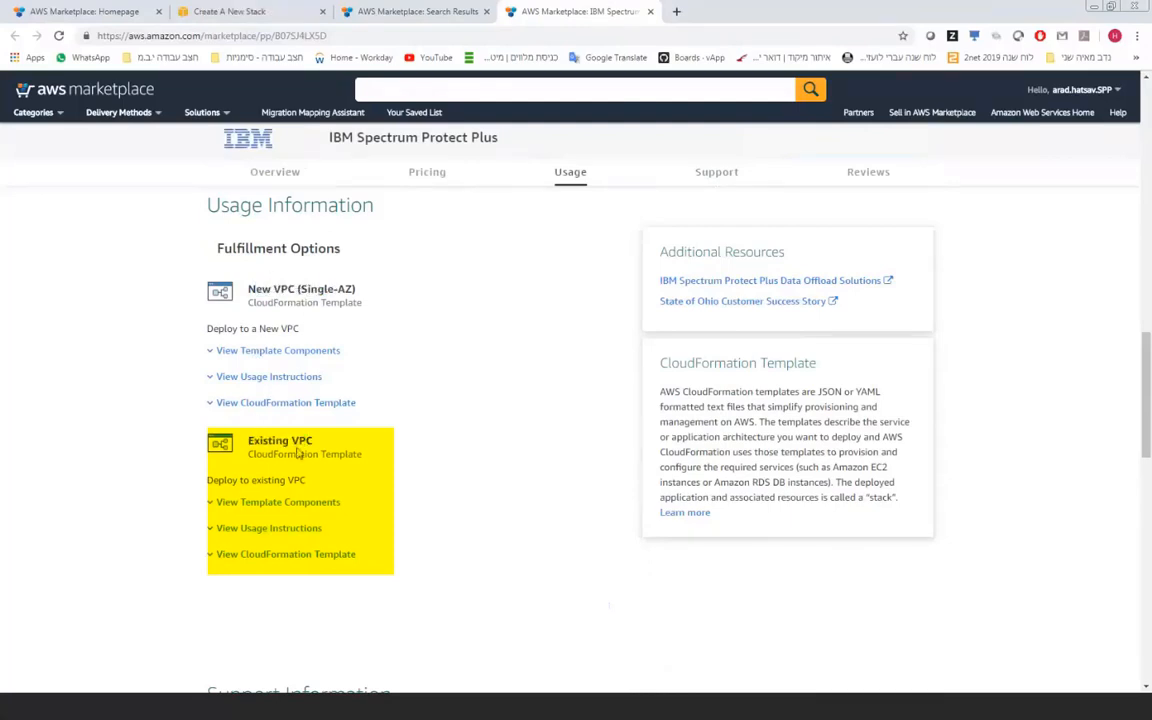
scroll(284, 433, down, 1)
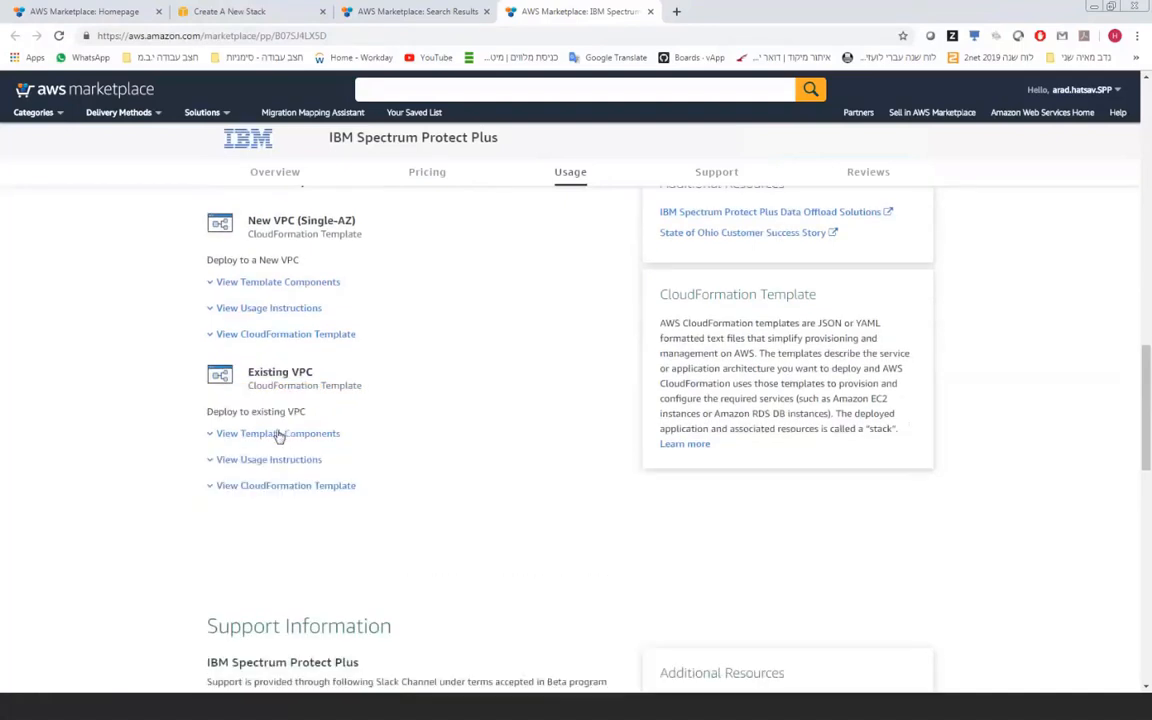
click(272, 283)
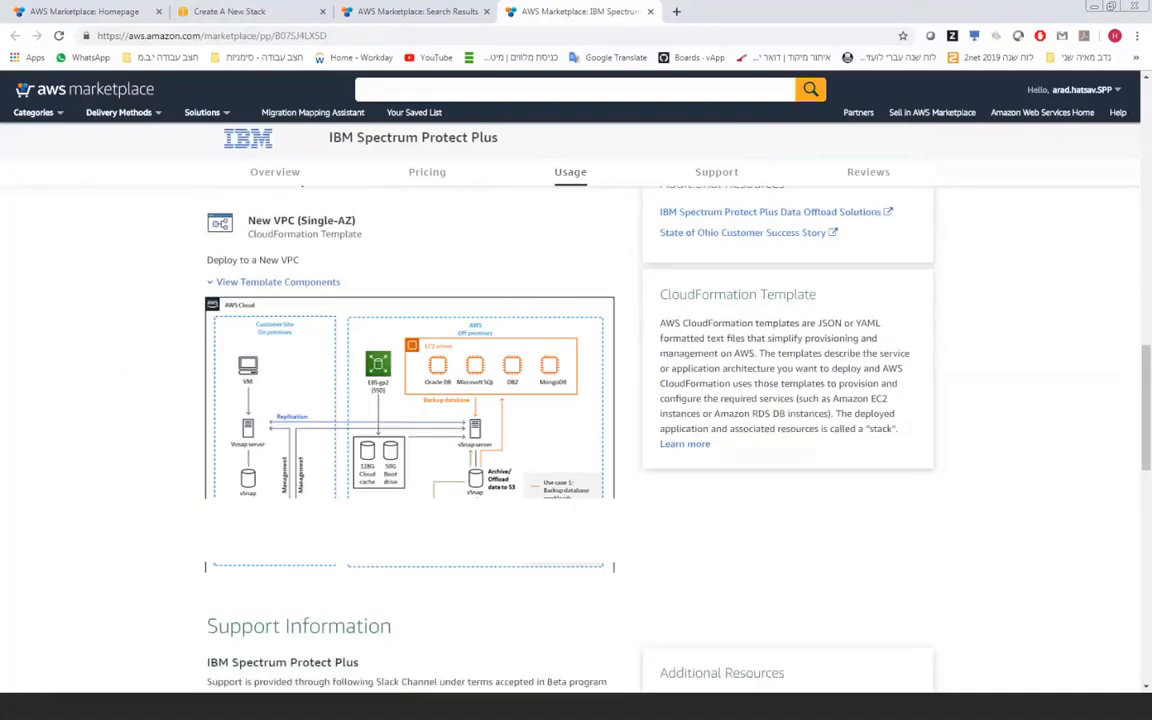
scroll(409, 400, down, 4)
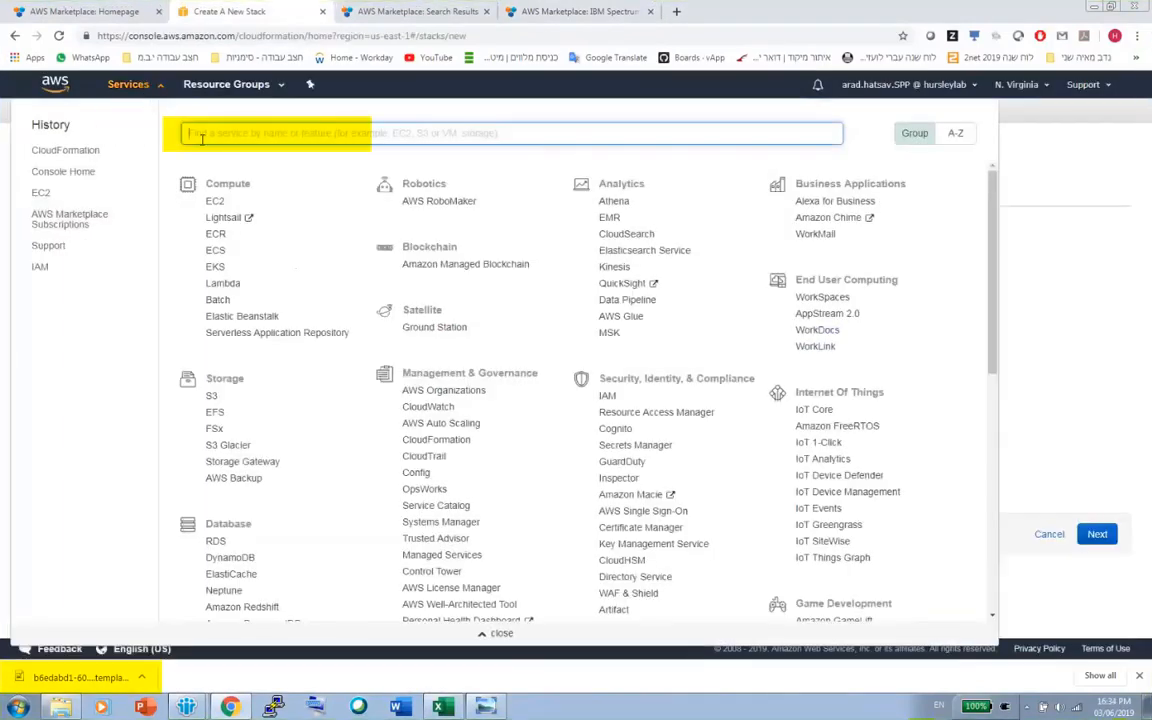
Step: Open the CloudFormation console through the Services search
text(cloudfom)
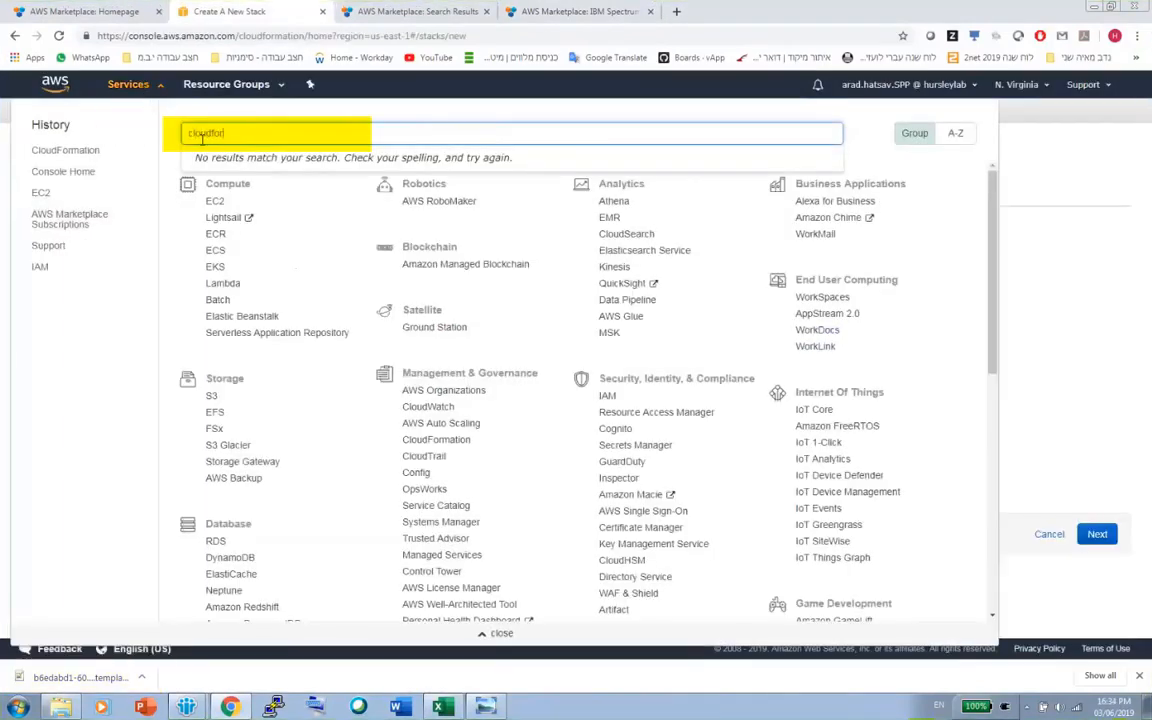
key(BackSpace)
text(rmation)
key(Return)
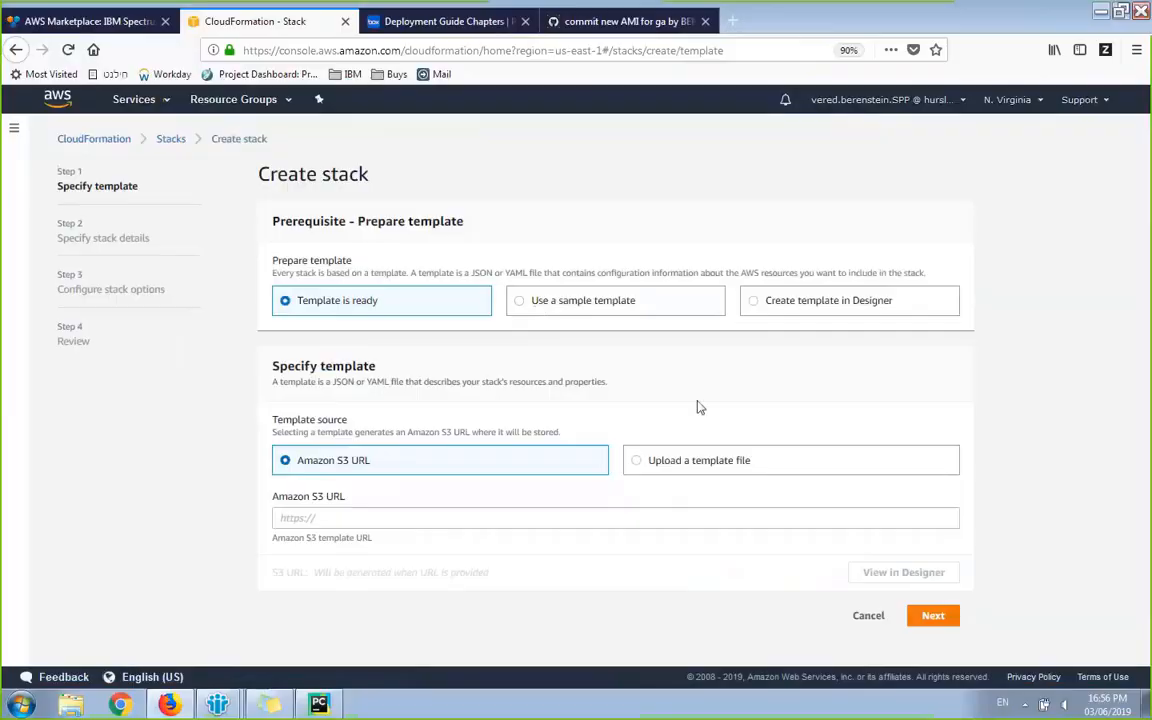
Step: Upload main_cf_file.json as the new stack's template file
click(745, 461)
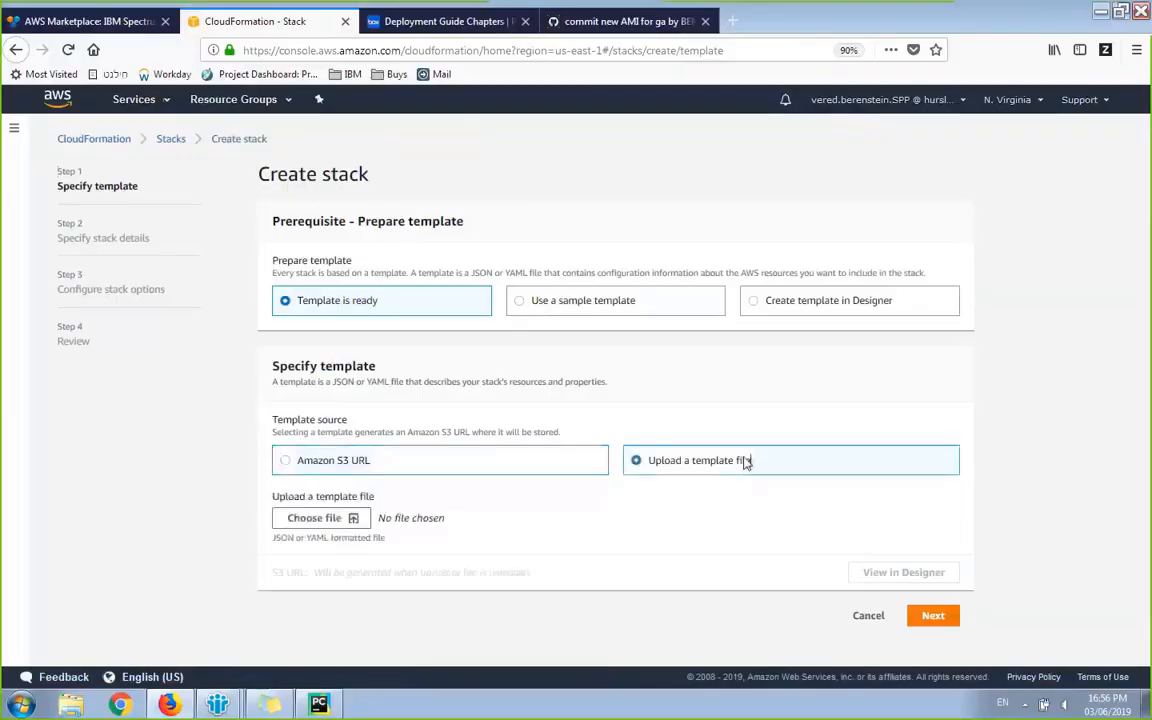
click(314, 518)
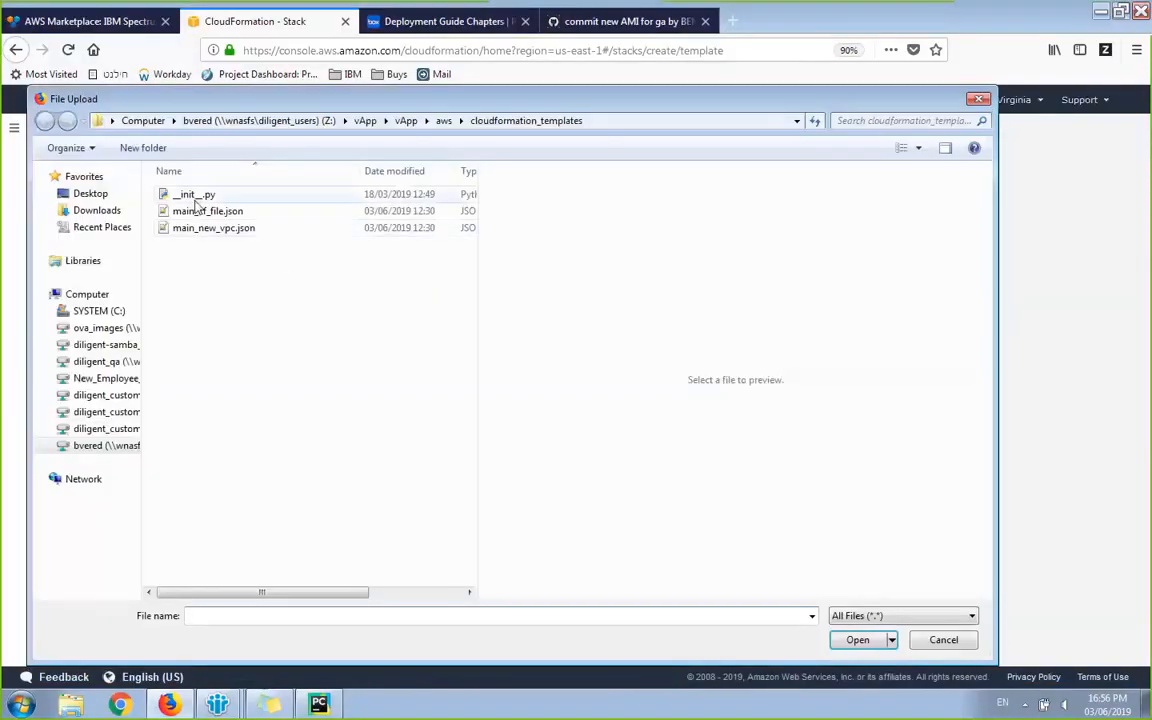
click(197, 212)
double_click(197, 212)
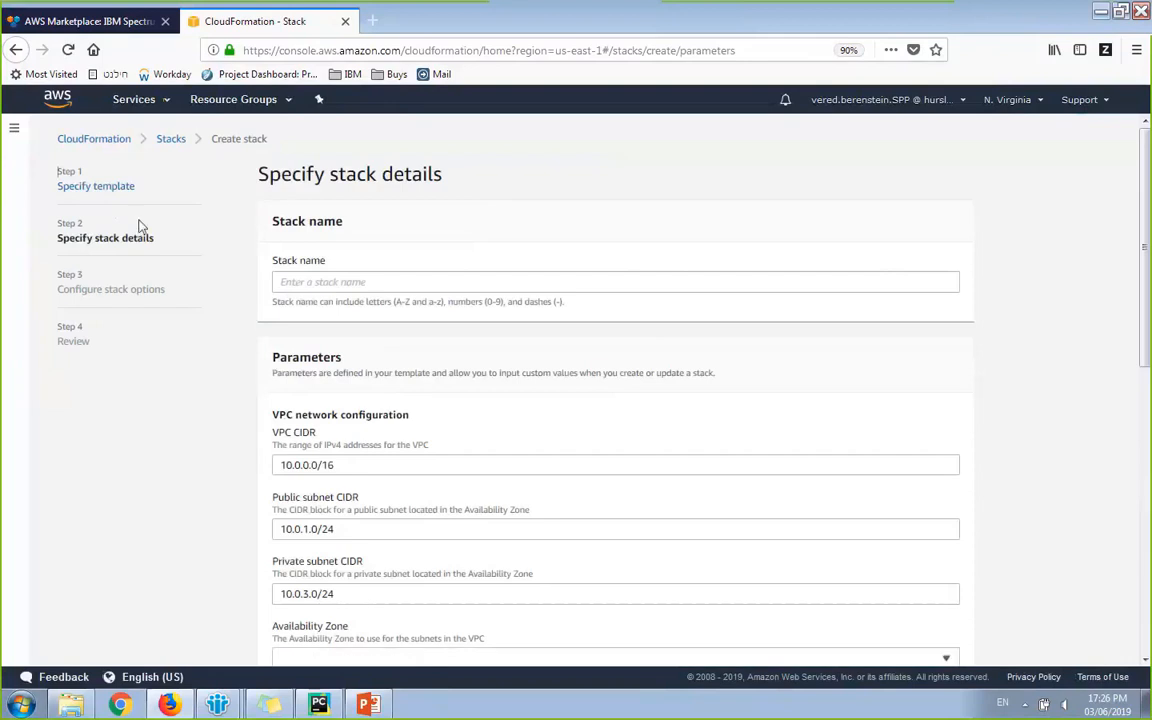
scroll(177, 273, down, 3)
scroll(177, 283, up, 2)
click(316, 201)
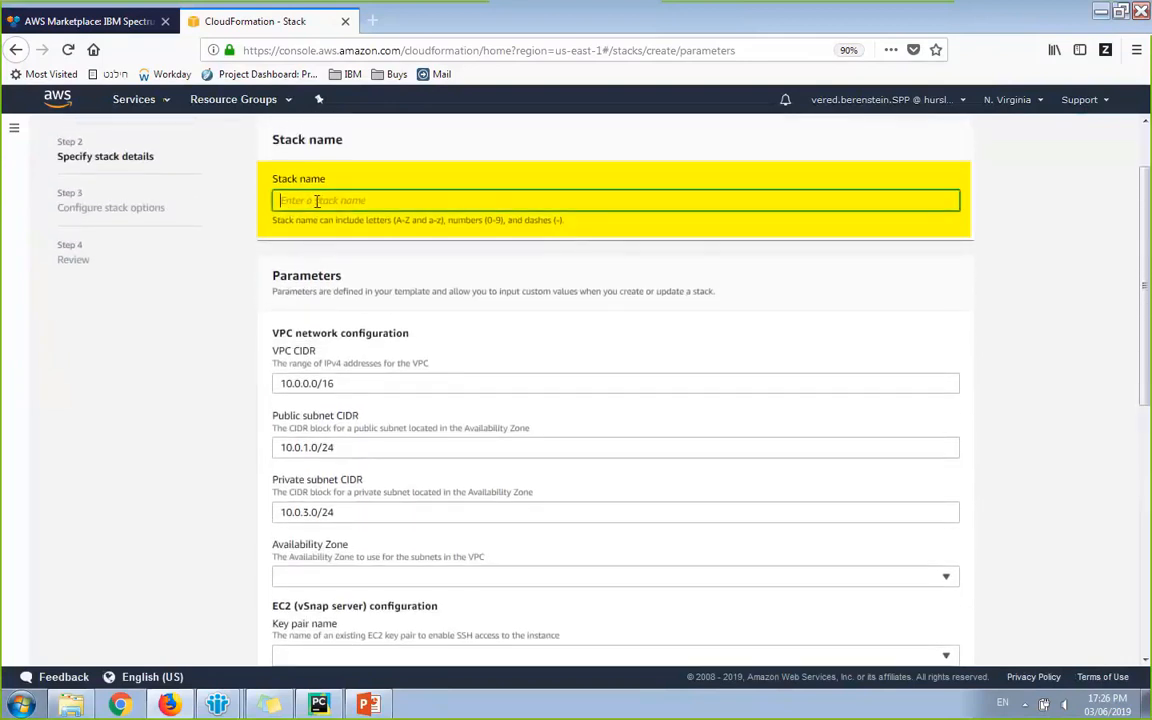
text(te)
key(BackSpace)
key(BackSpace)
text(vdsn)
key(BackSpace)
key(BackSpace)
text(snap-demo)
scroll(175, 330, down, 2)
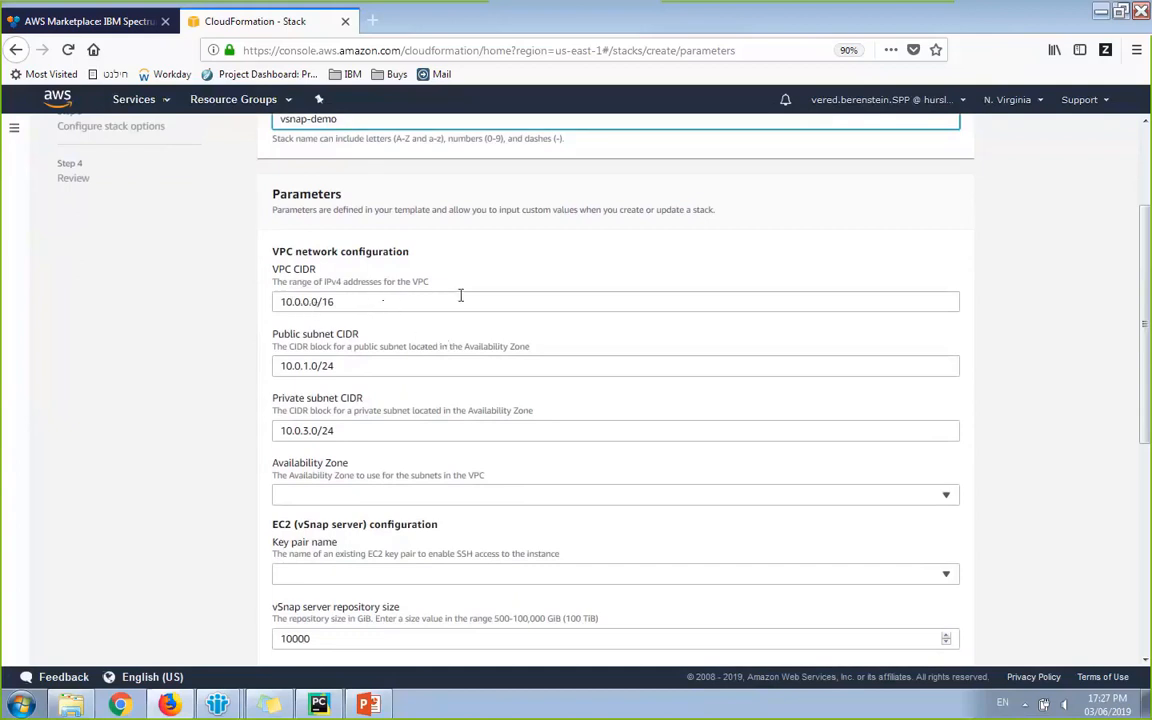
drag(432, 285, 418, 282)
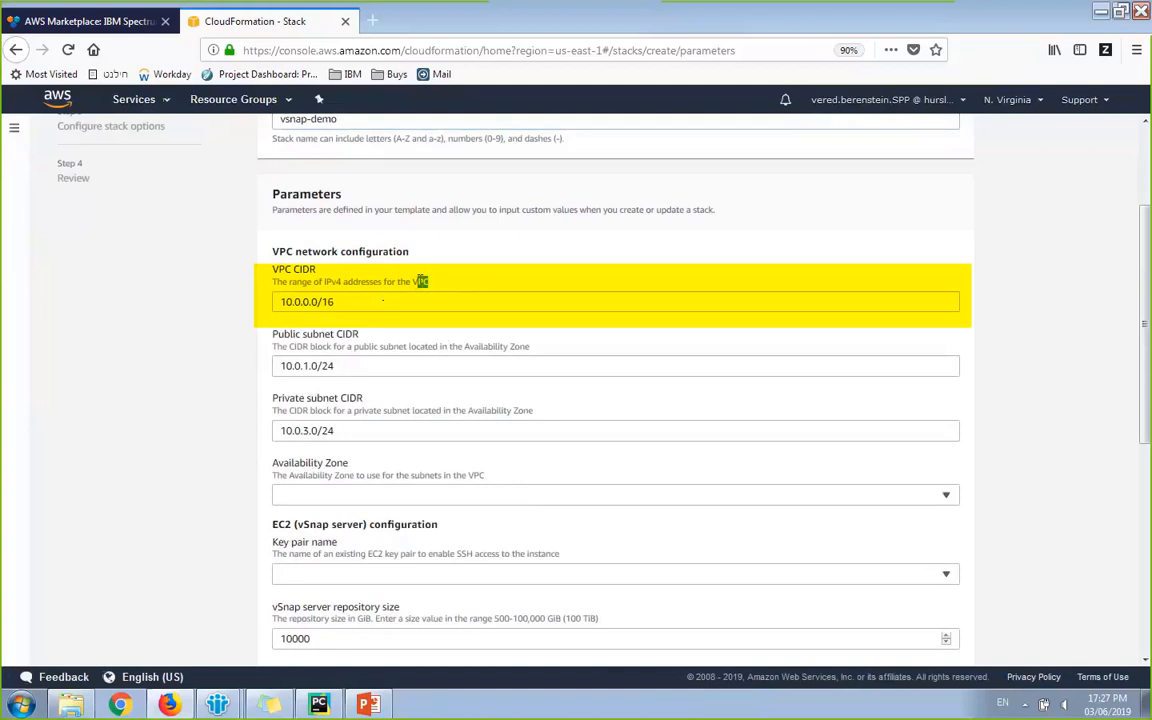
click(226, 321)
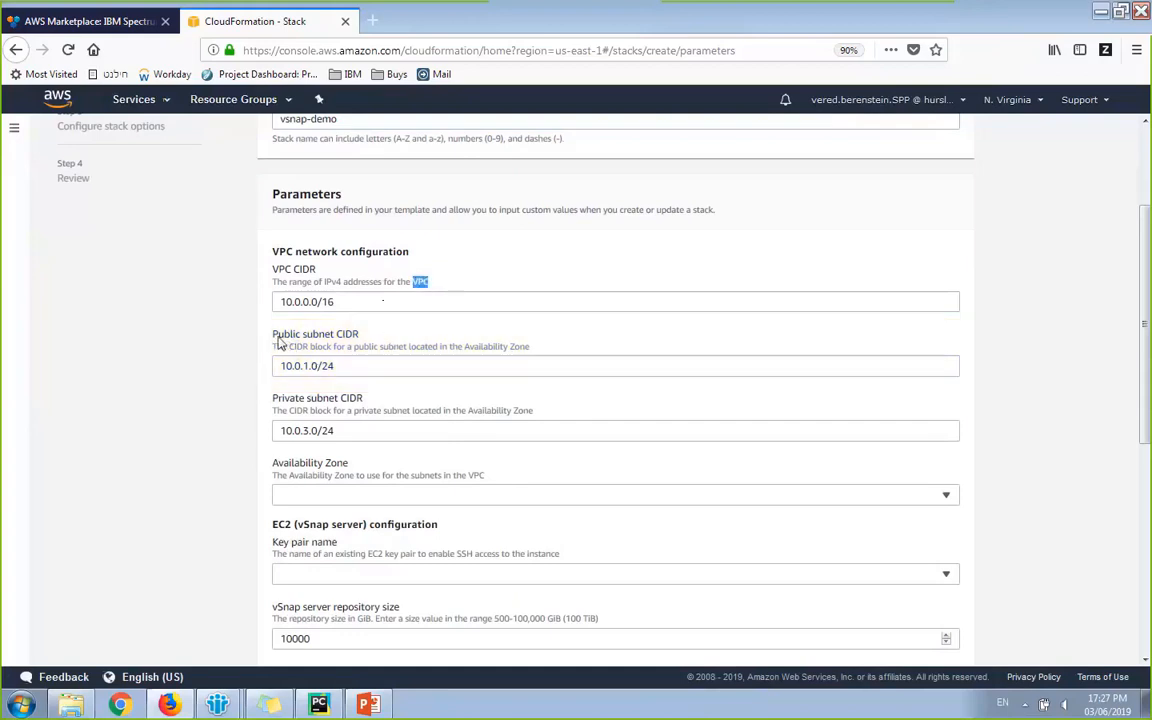
drag(277, 334, 357, 341)
drag(270, 398, 358, 398)
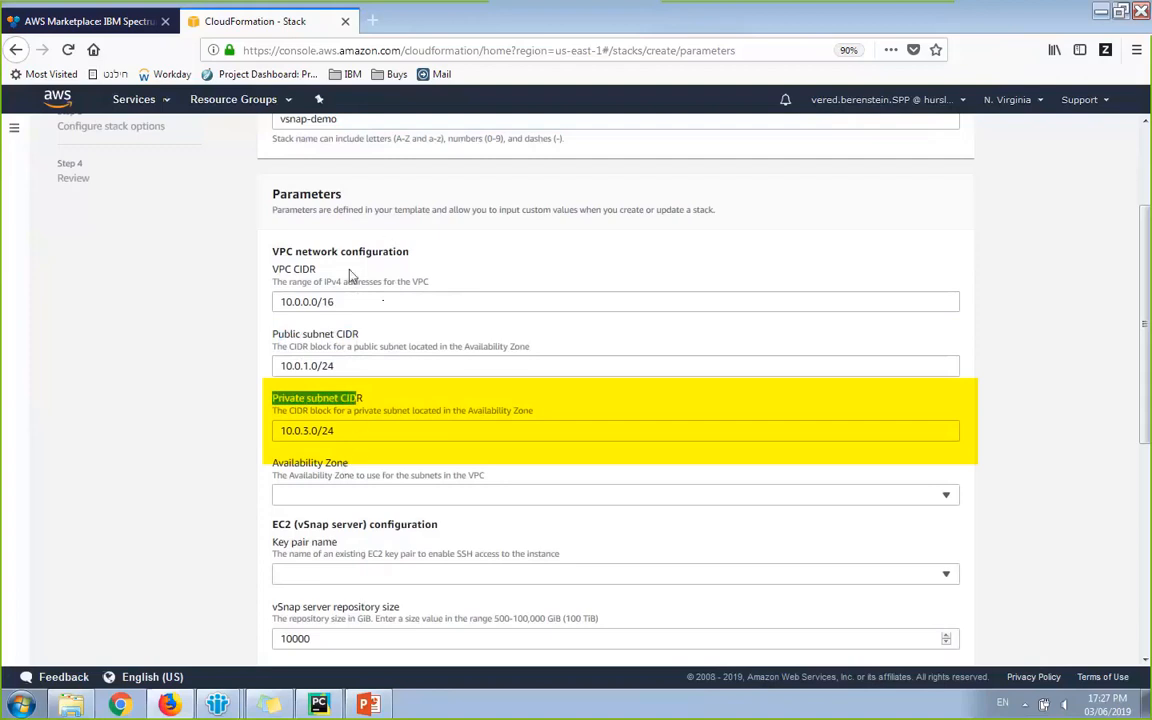
click(261, 470)
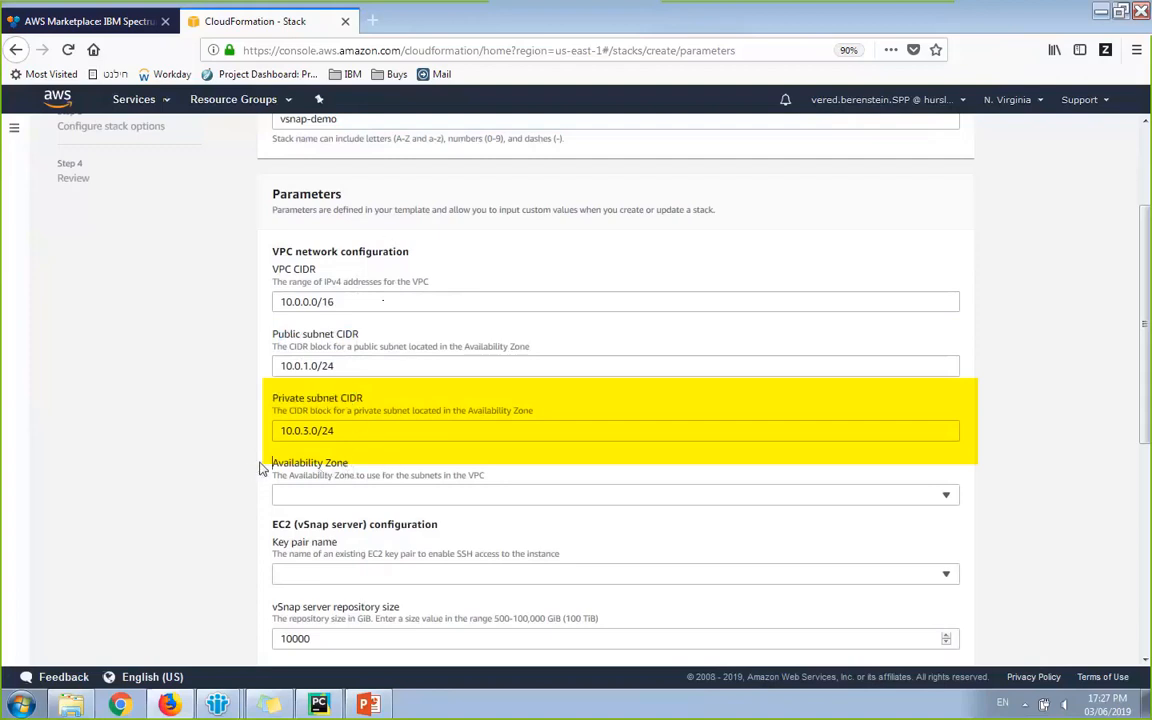
scroll(265, 474, down, 2)
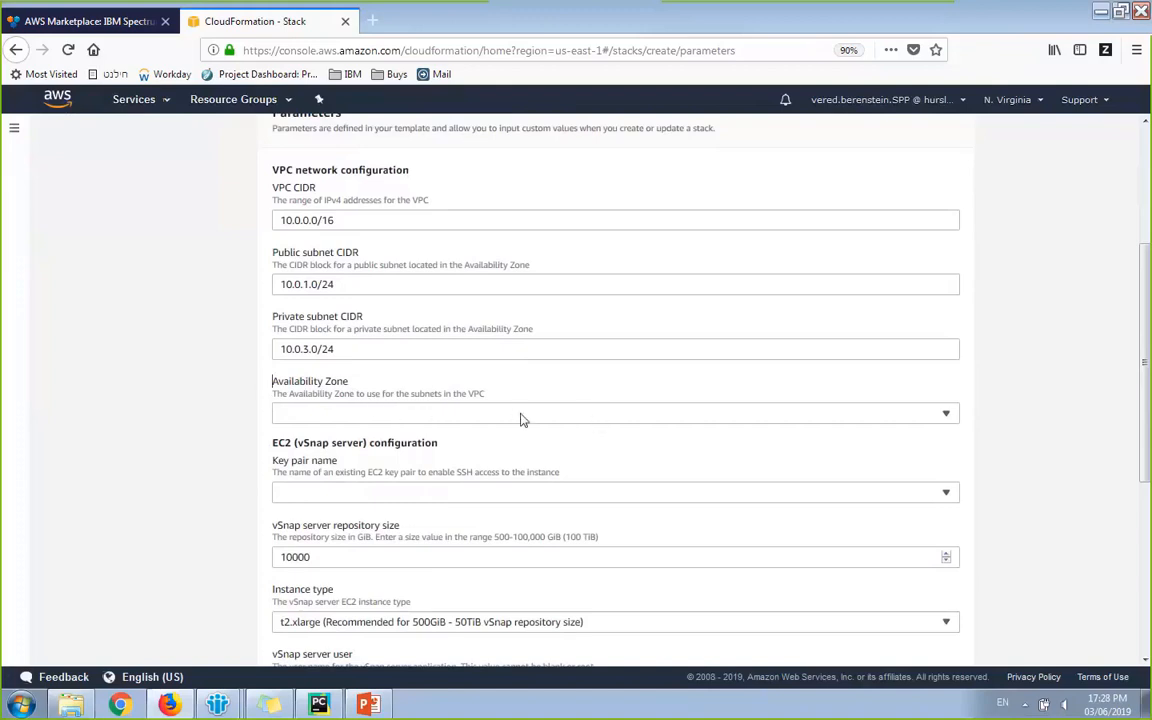
Step: Choose Availability Zone us-east-1a and the user's own key pair
click(433, 418)
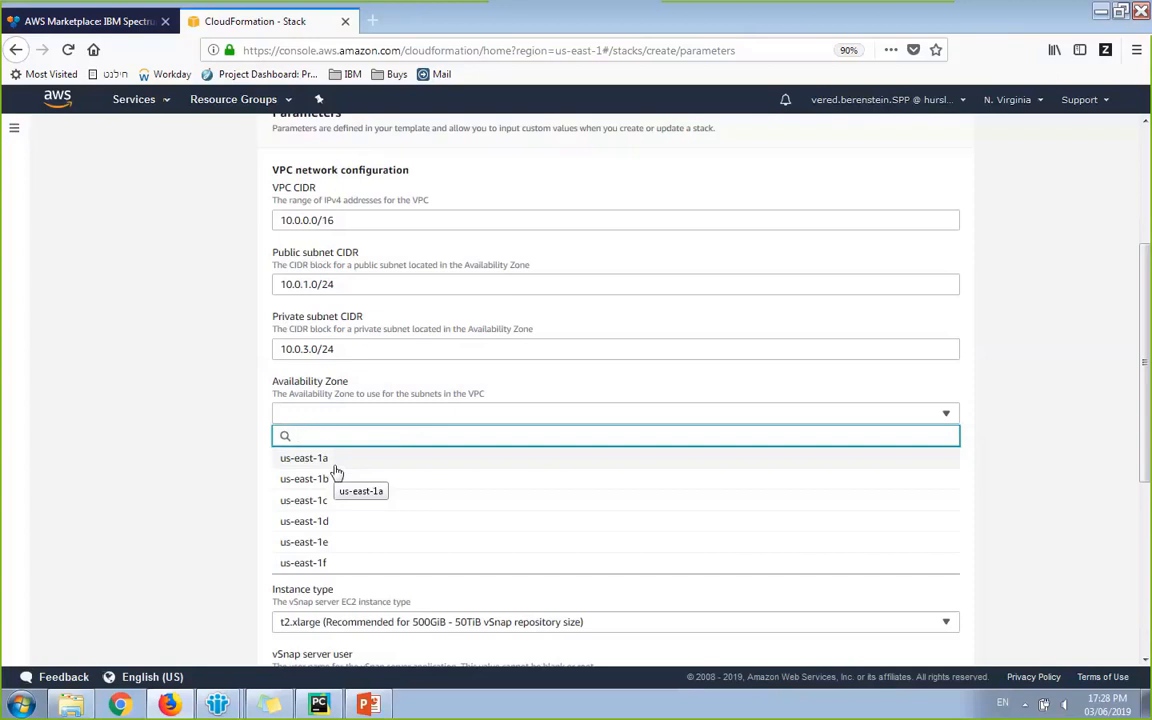
click(336, 465)
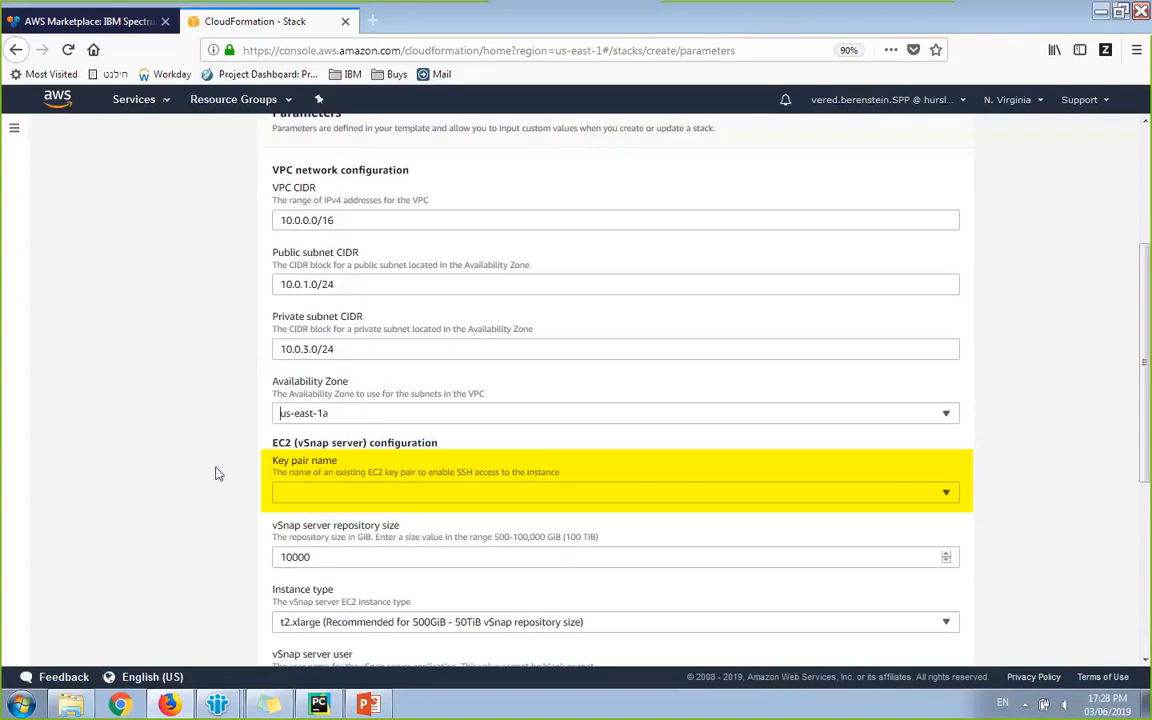
scroll(216, 470, down, 3)
click(337, 333)
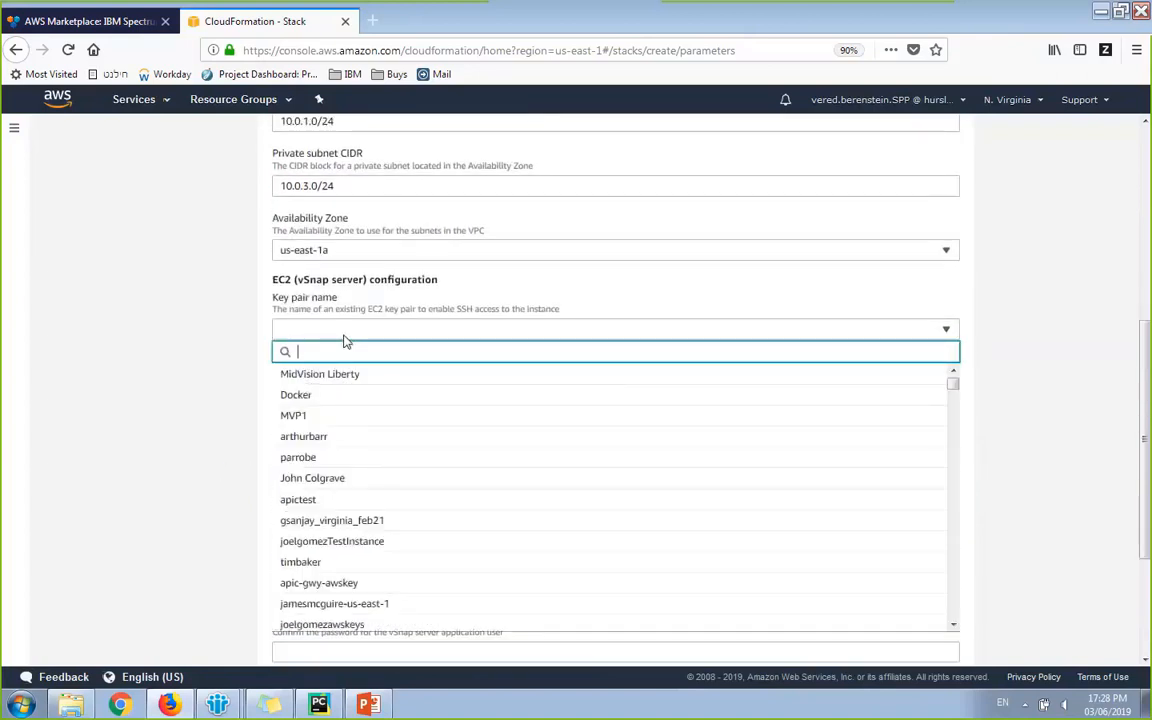
text(verfe)
key(BackSpace)
key(BackSpace)
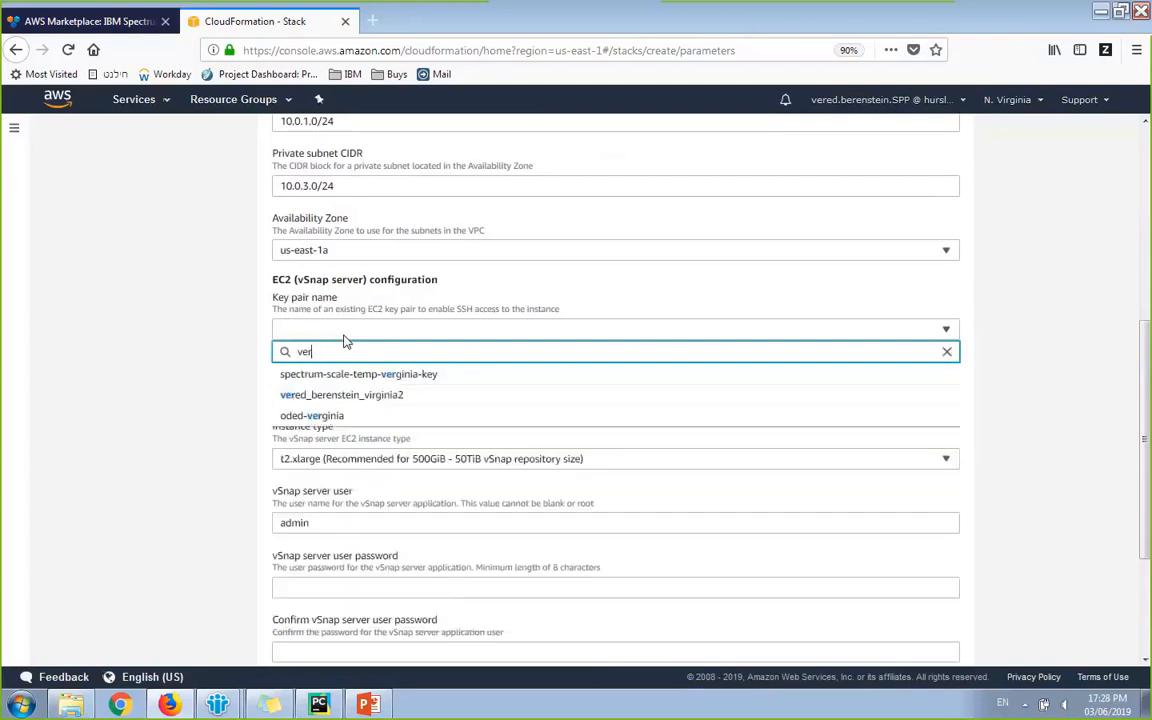
key(Down)
key(Down)
key(Return)
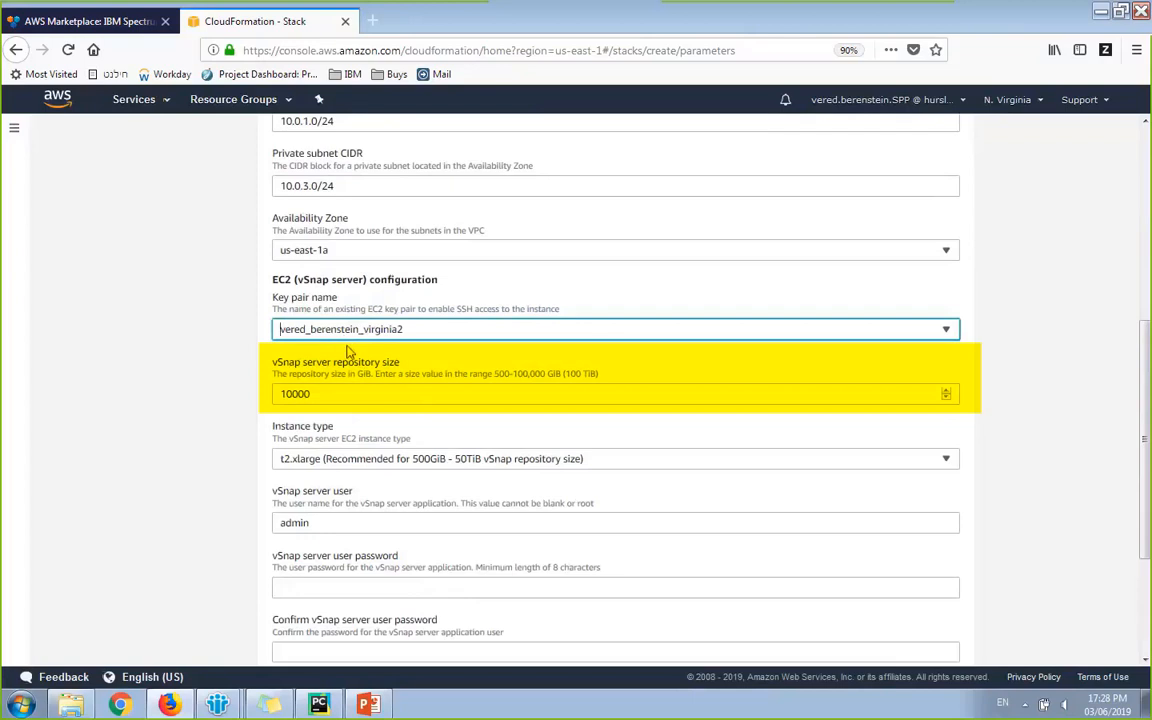
Step: Change the repository size from 10000 to 500 GiB and keep the t2.xlarge instance type
double_click(361, 395)
text(500)
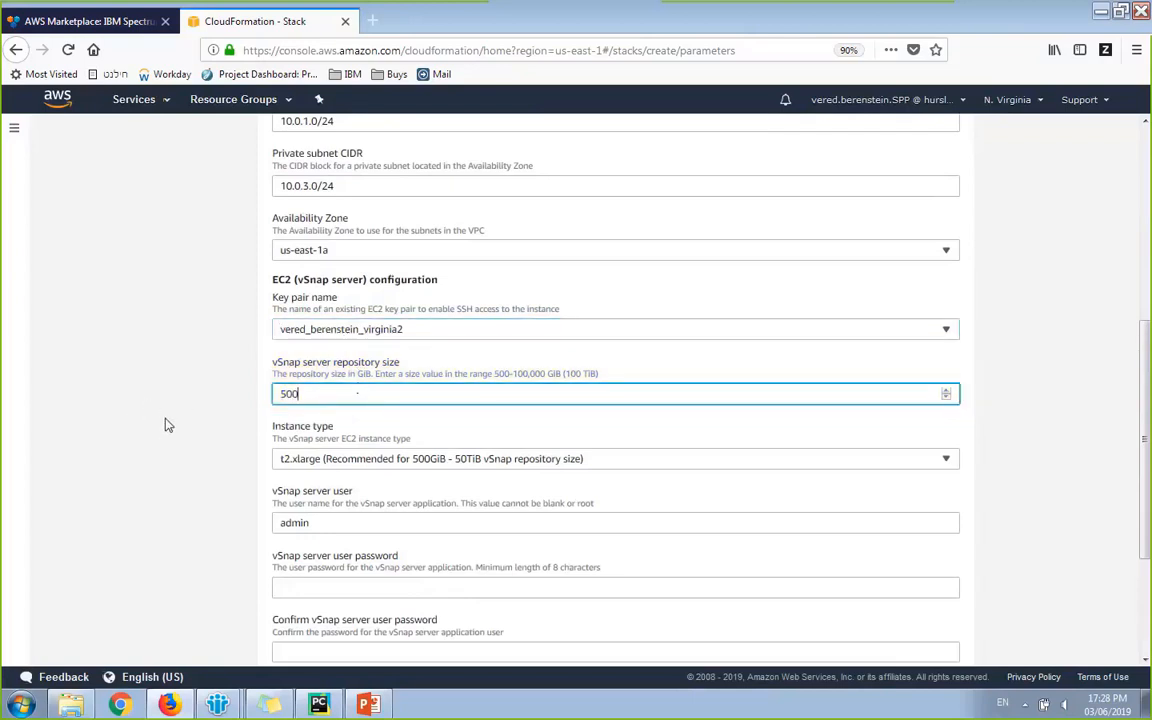
scroll(166, 418, down, 2)
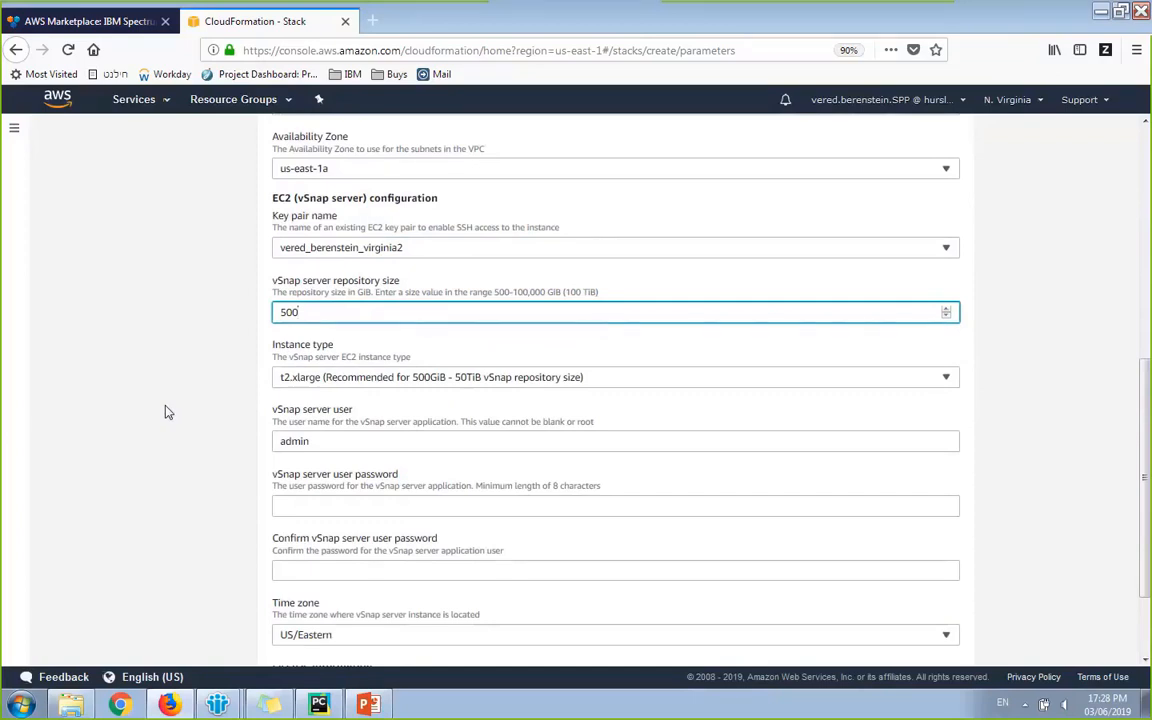
click(355, 379)
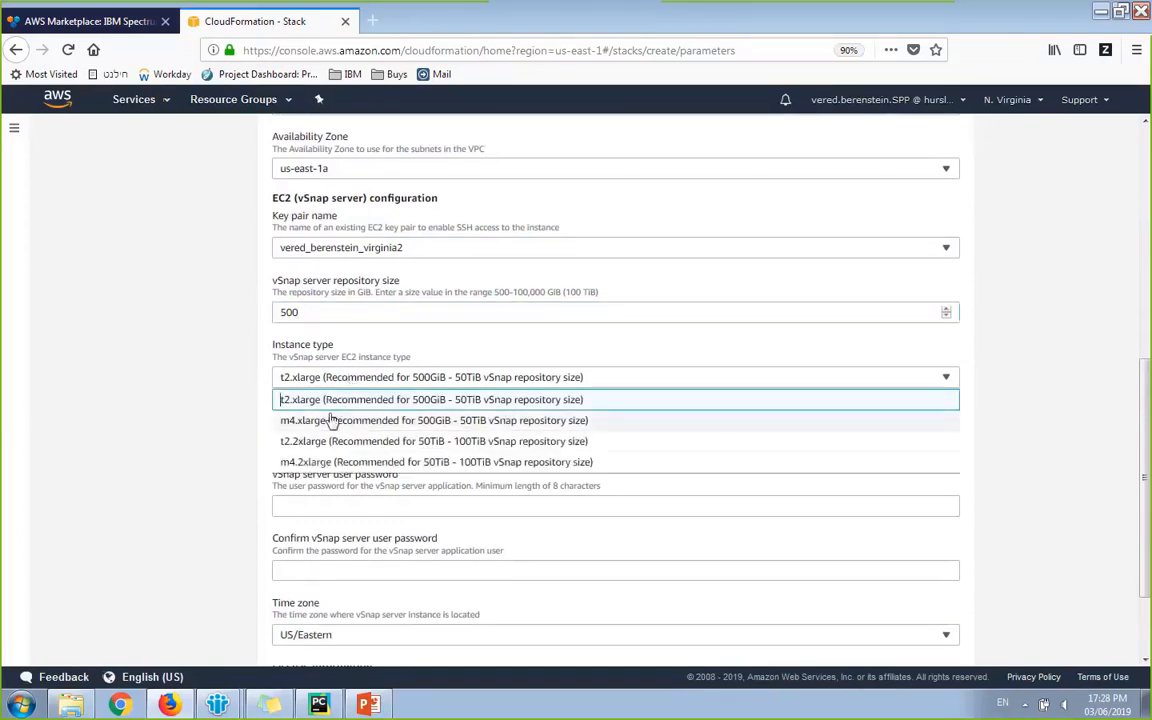
click(155, 407)
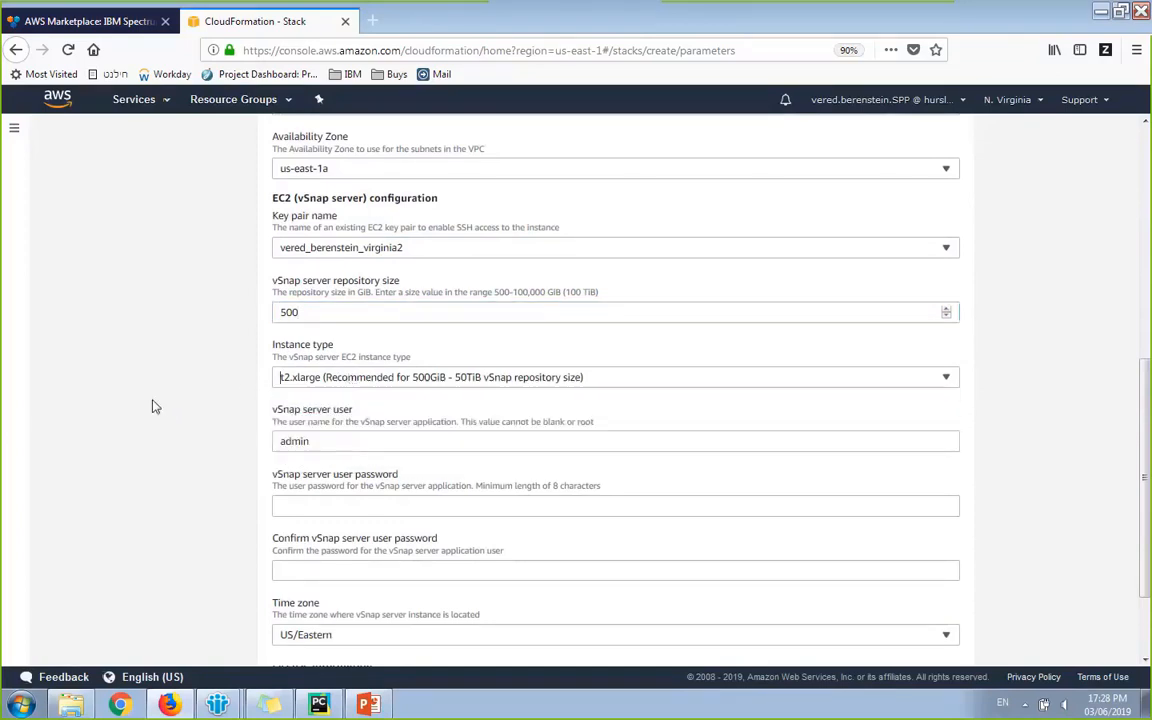
Step: Enter the vSnap server user password and a matching confirmation
scroll(284, 400, down, 2)
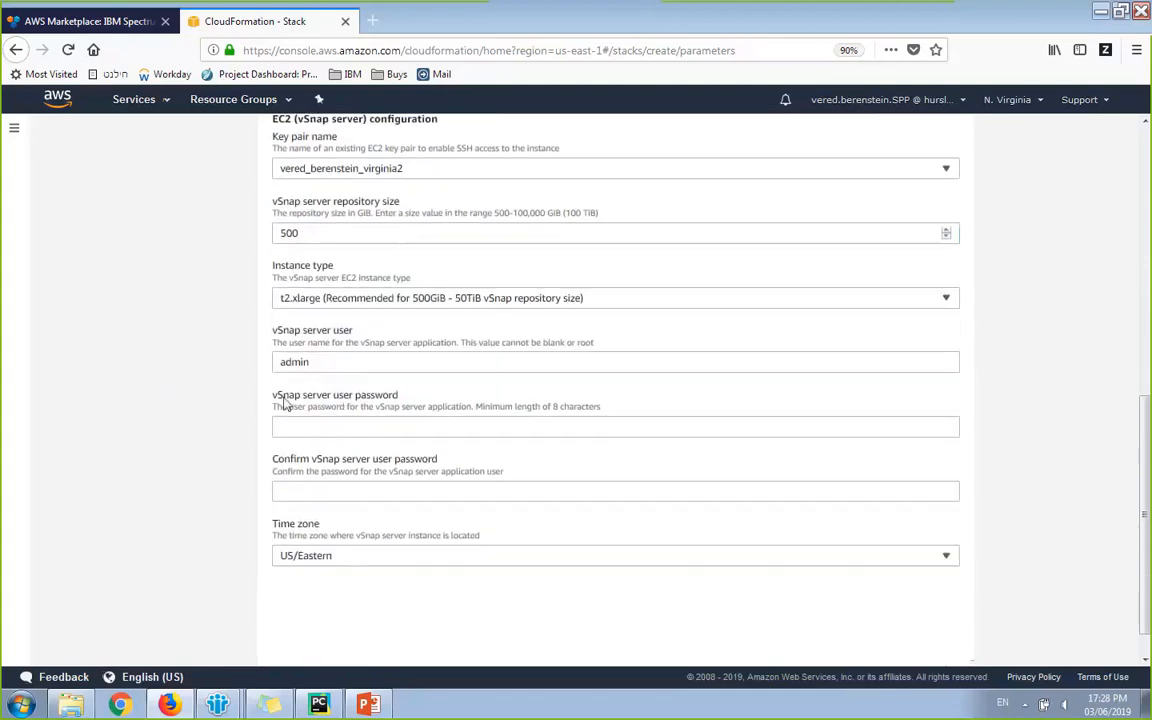
click(354, 426)
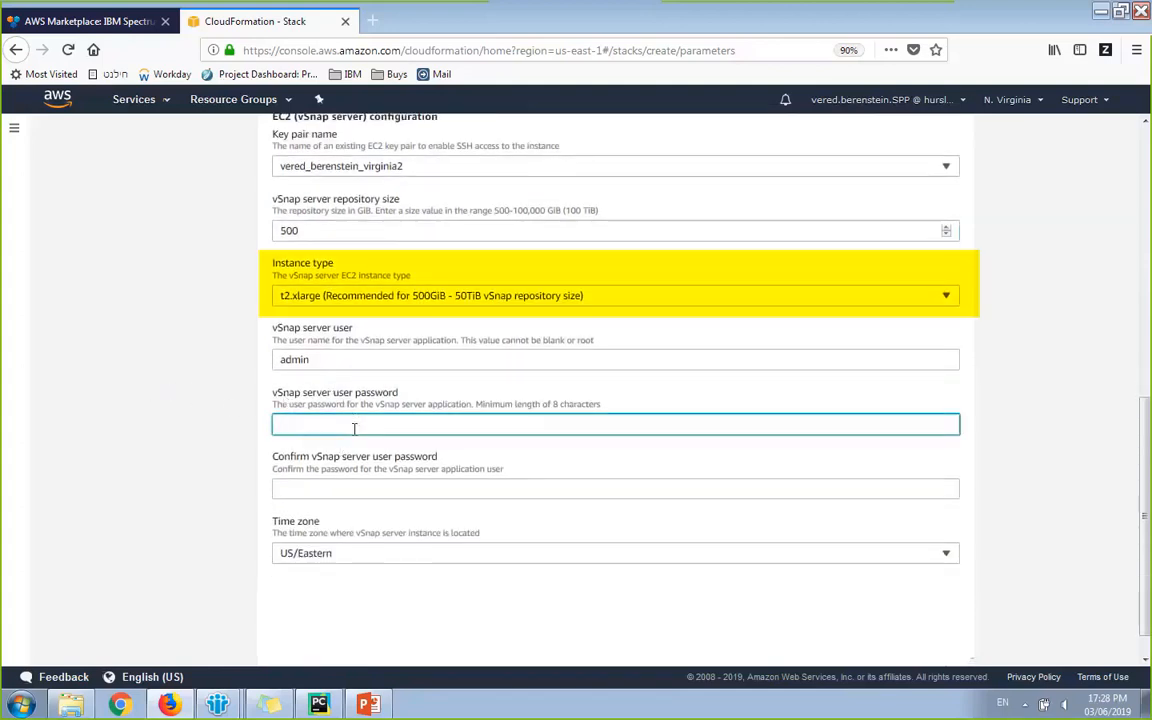
text(********)
key(Tab)
text(****)
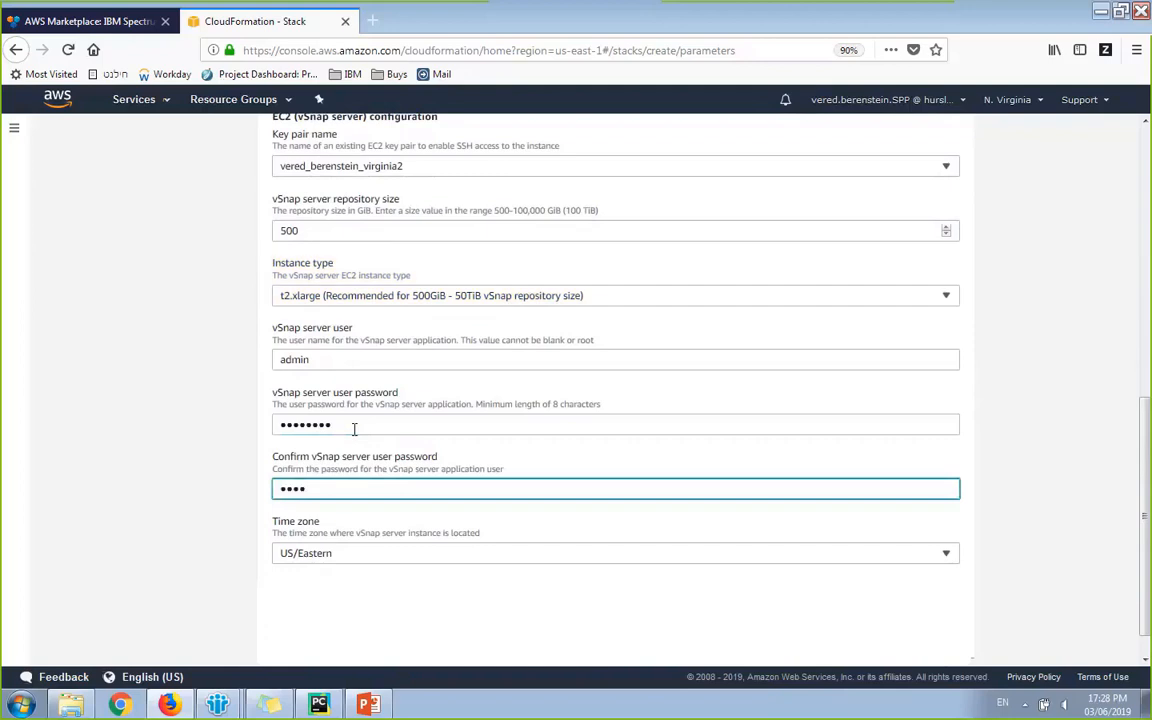
text(******)
key(Tab)
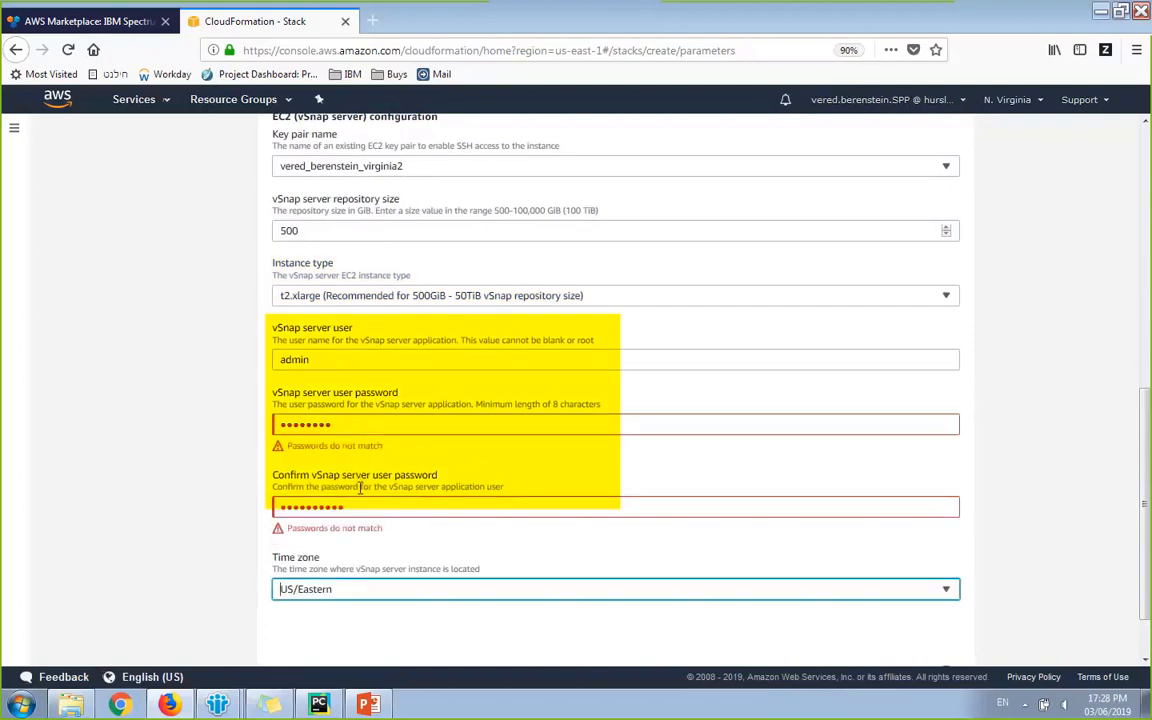
double_click(361, 422)
text(**)
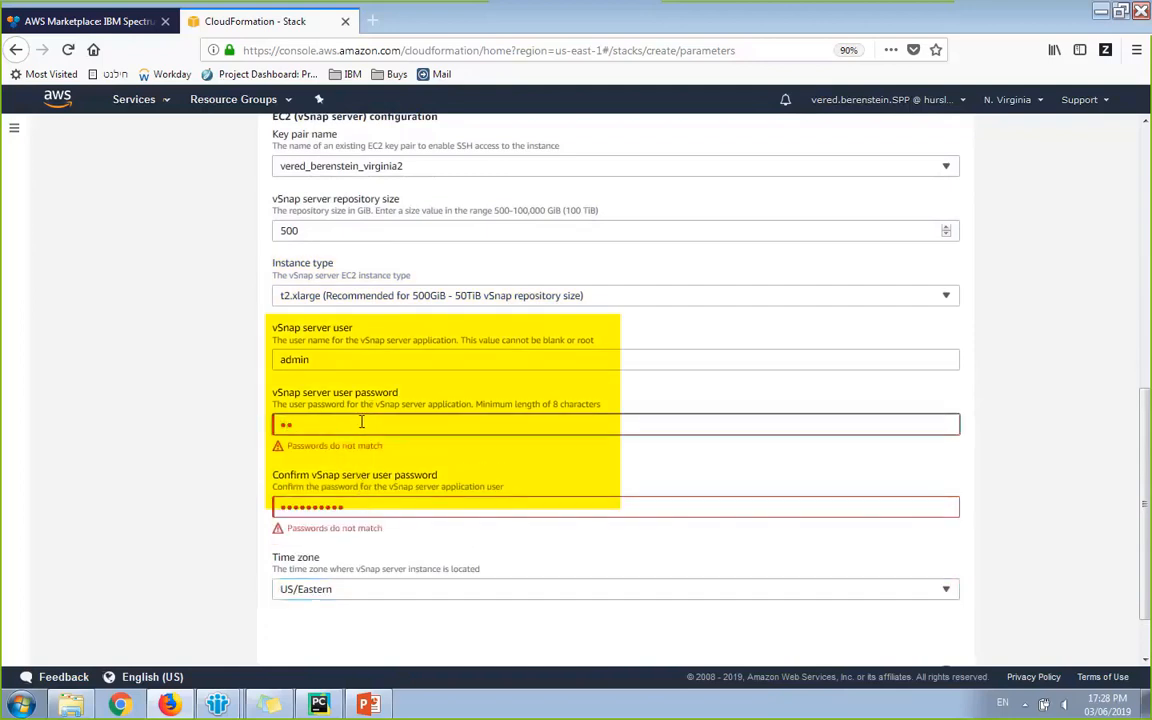
text(********)
key(Tab)
scroll(131, 597, down, 1)
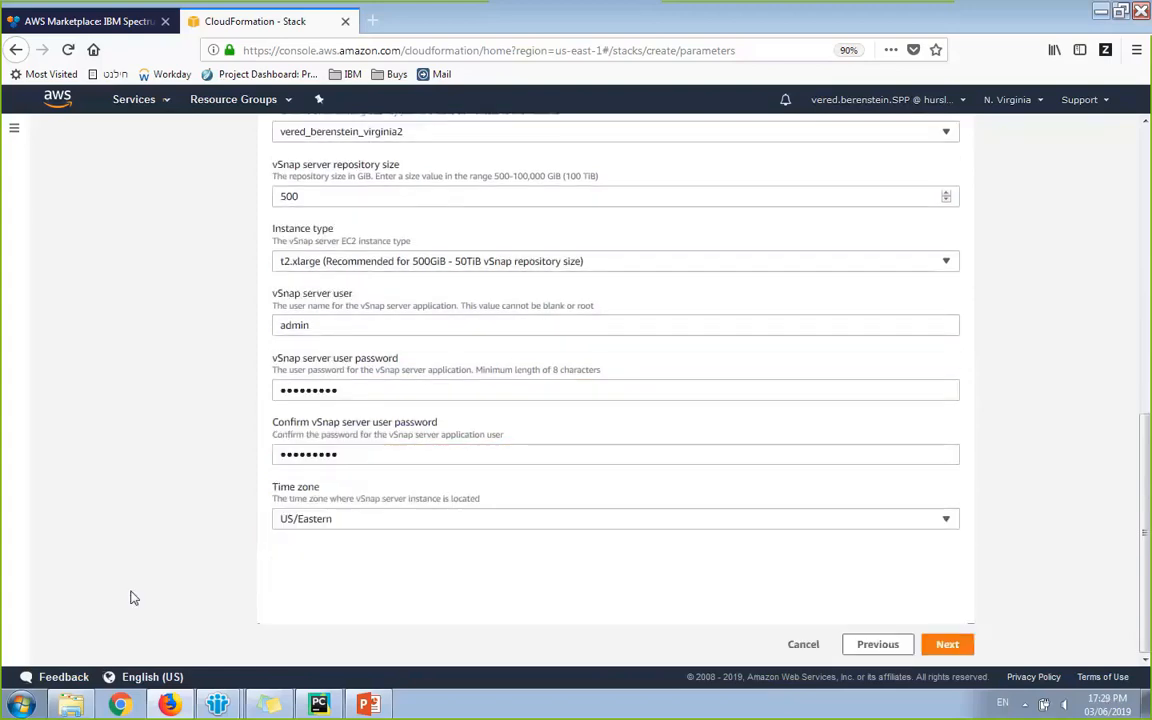
Step: Pass stack options, acknowledge IAM resource creation, and create the vsnap-demo stack
click(949, 646)
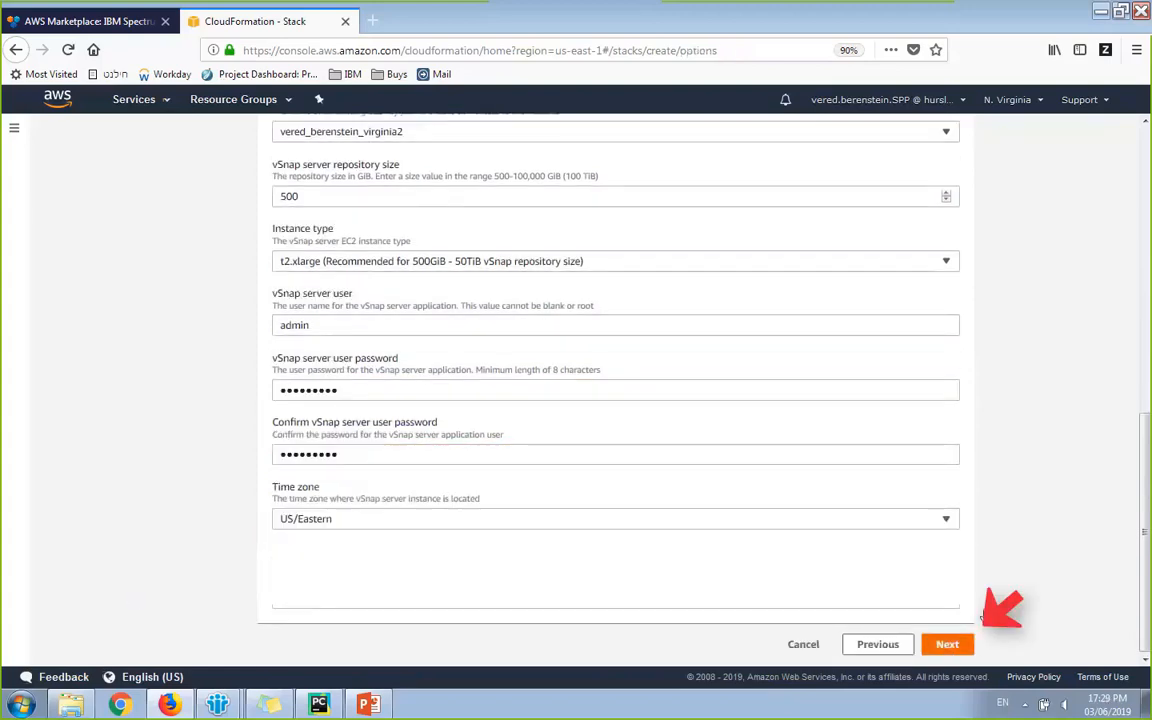
scroll(990, 614, down, 2)
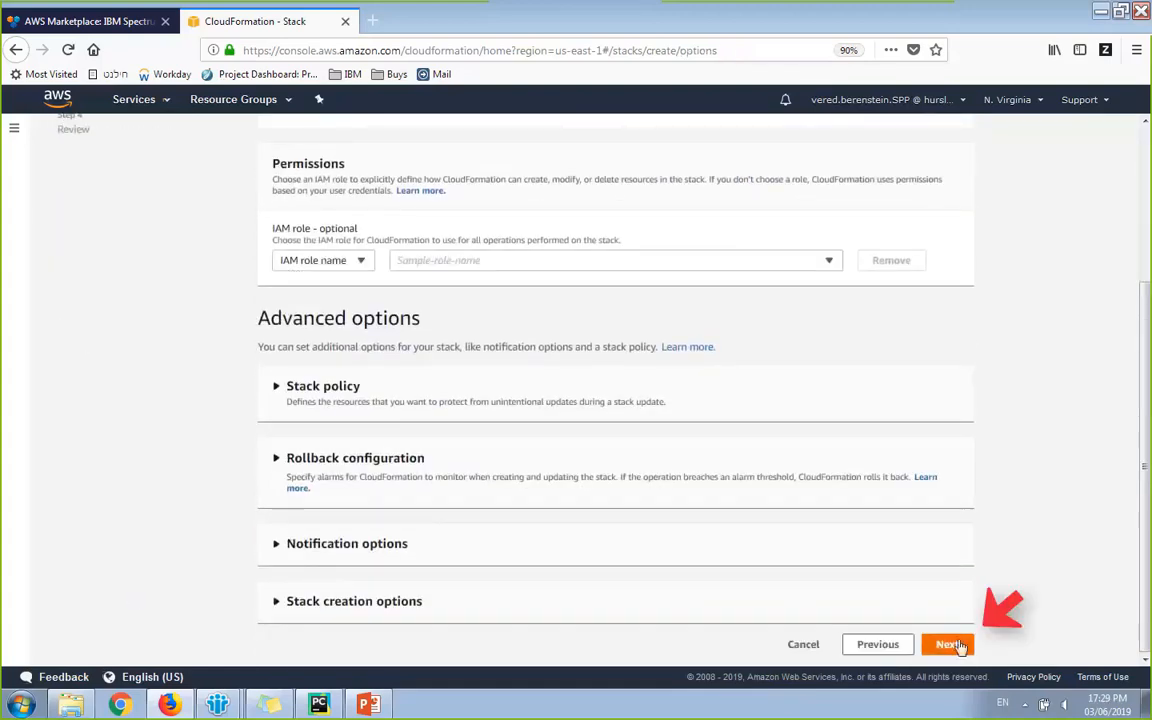
click(956, 645)
scroll(1040, 589, down, 15)
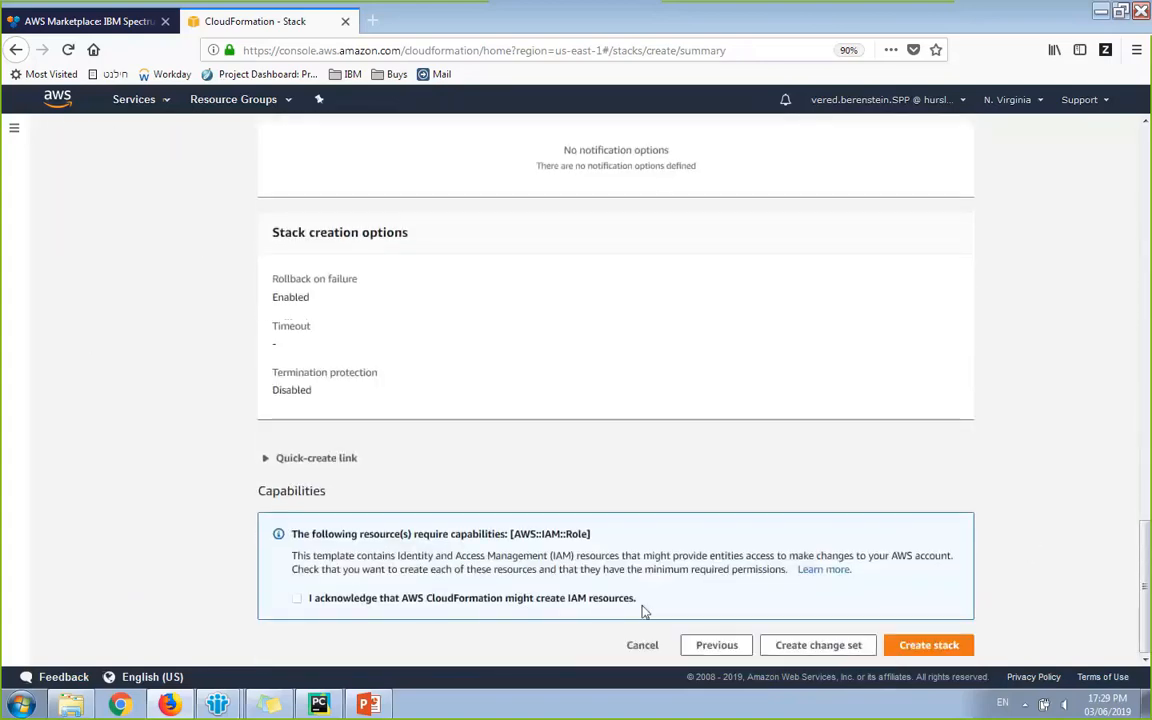
click(408, 600)
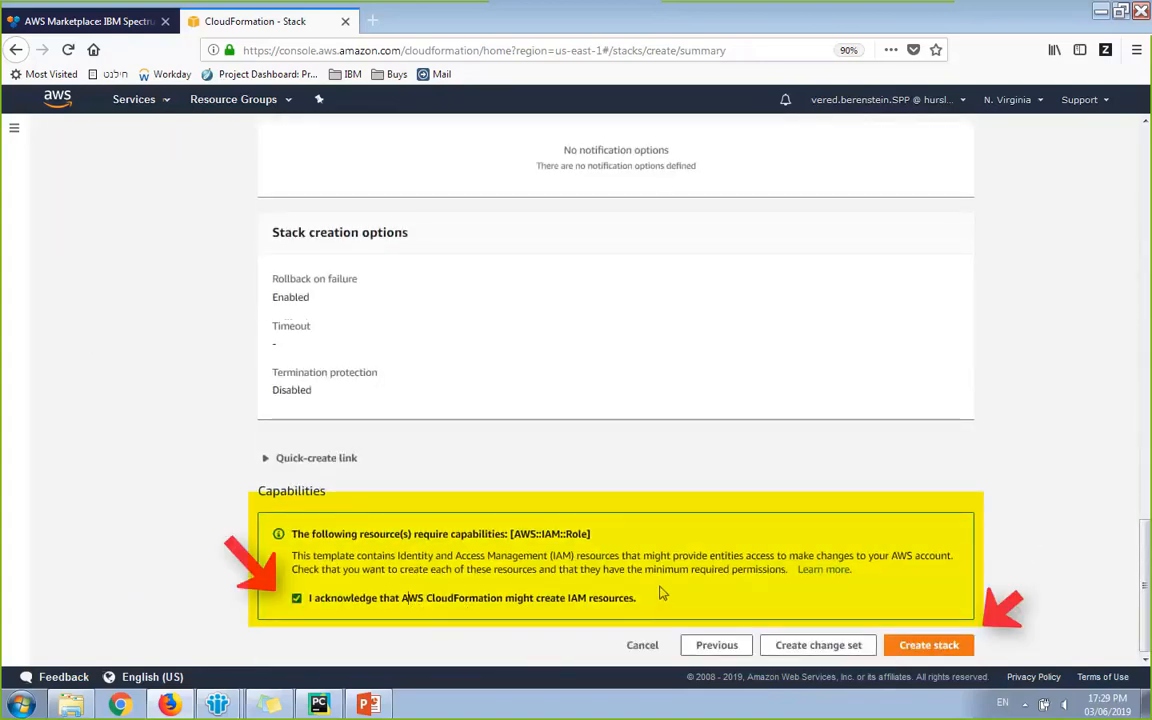
click(955, 648)
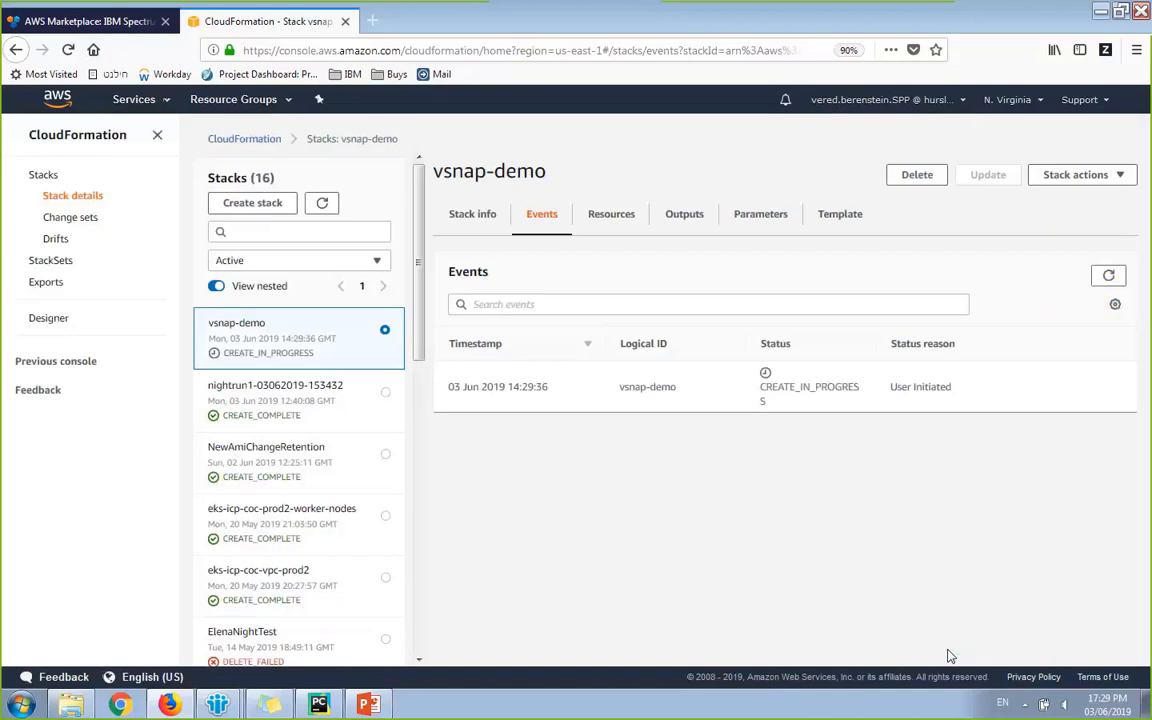
Step: Refresh vsnap-demo events and outputs to confirm CREATE_COMPLETE and the vSnap IP address
click(1104, 278)
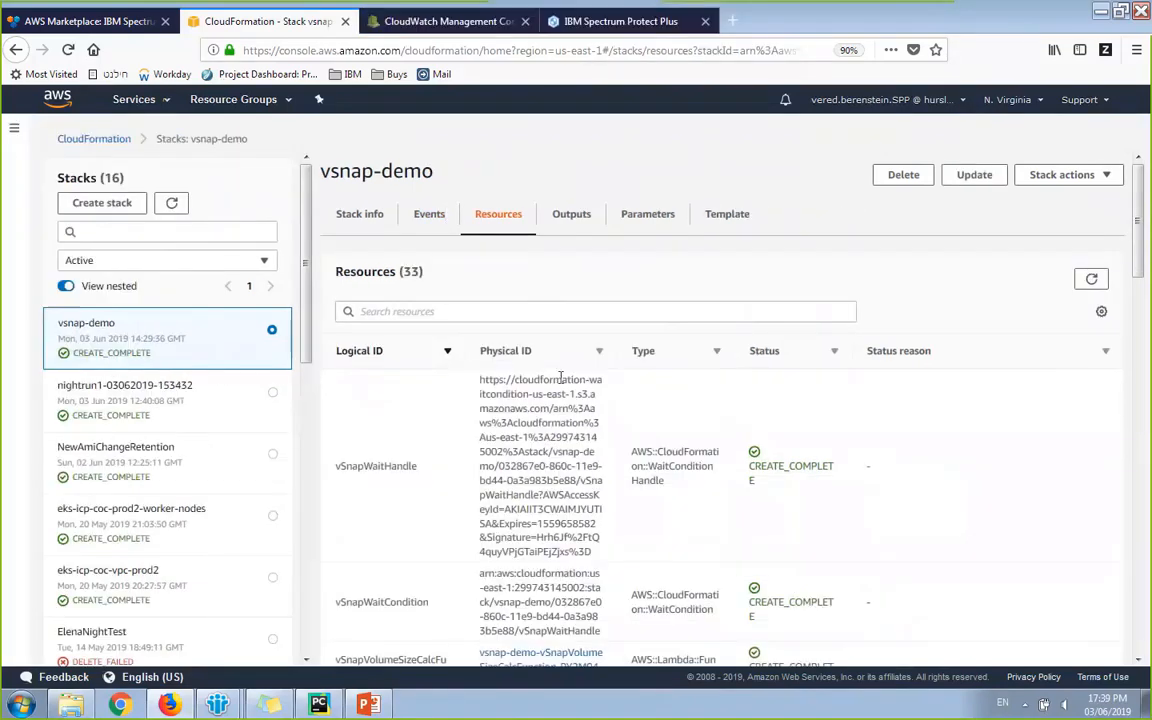
scroll(798, 393, down, 3)
scroll(798, 393, down, 8)
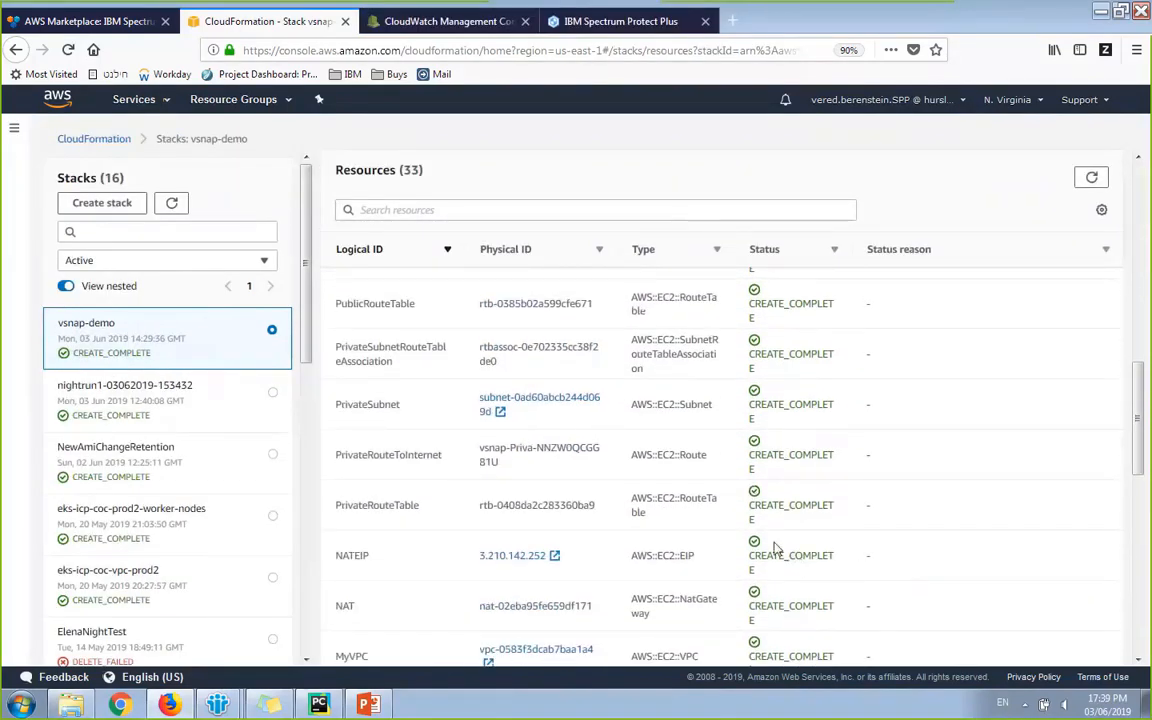
scroll(856, 545, up, 10)
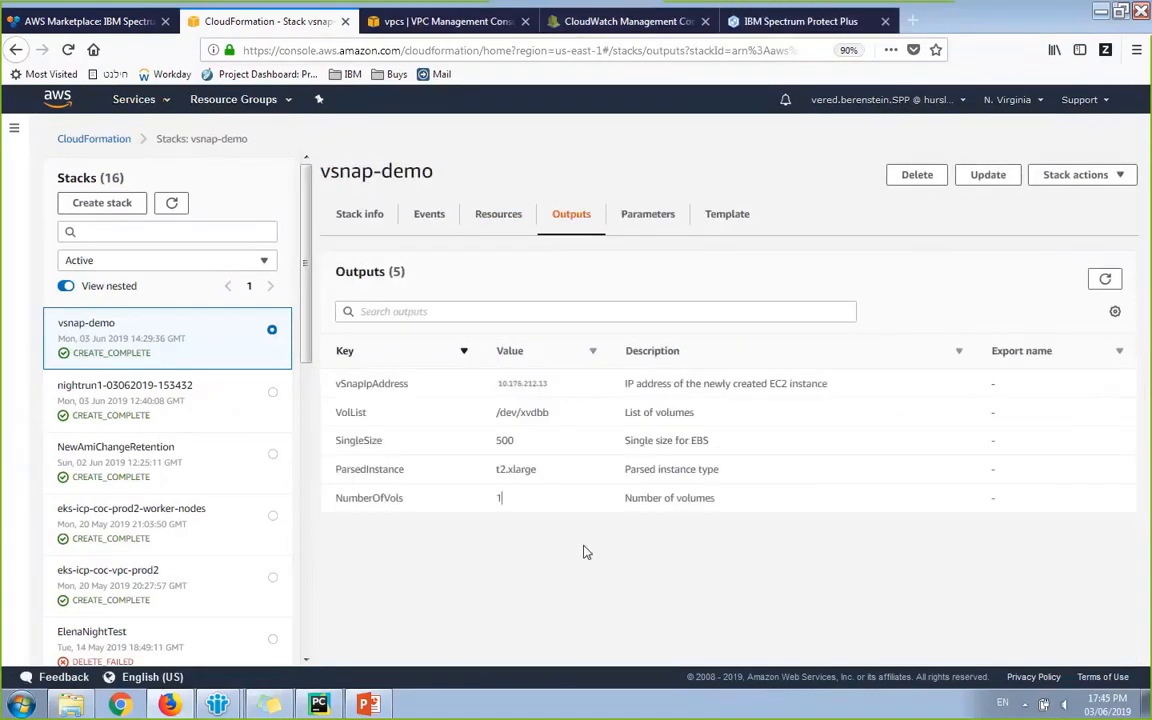
click(1100, 279)
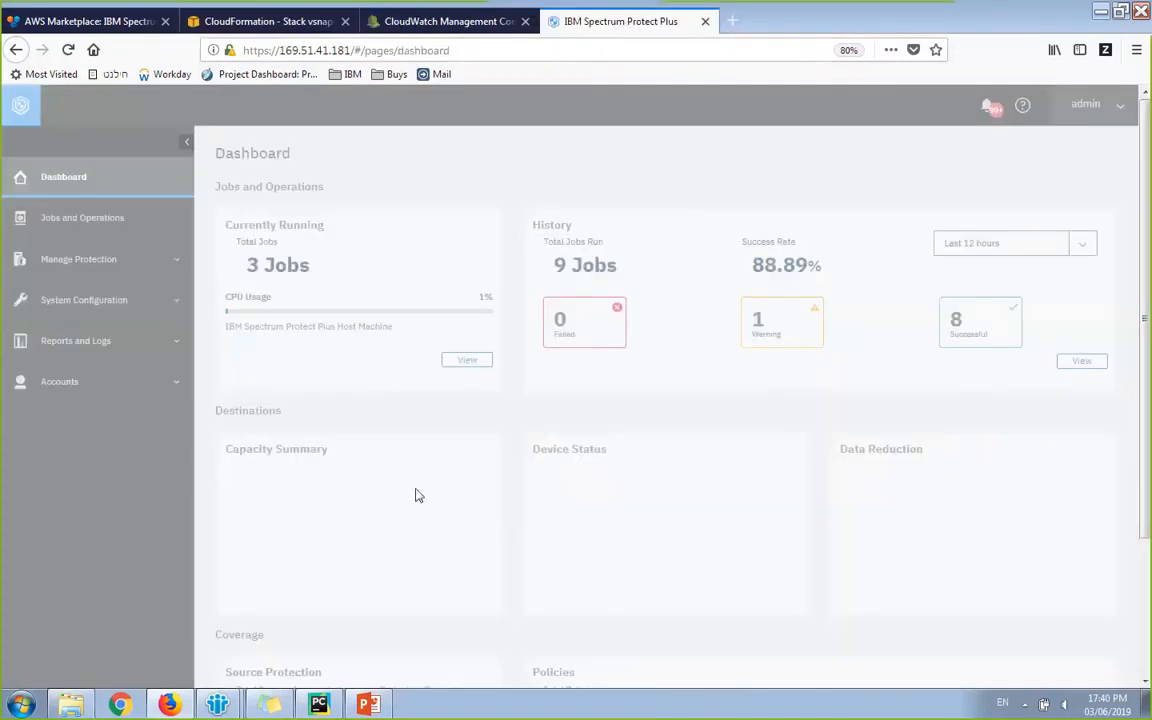
Step: Go to the Disk backup storage settings under System Configuration in Spectrum Protect Plus
click(90, 305)
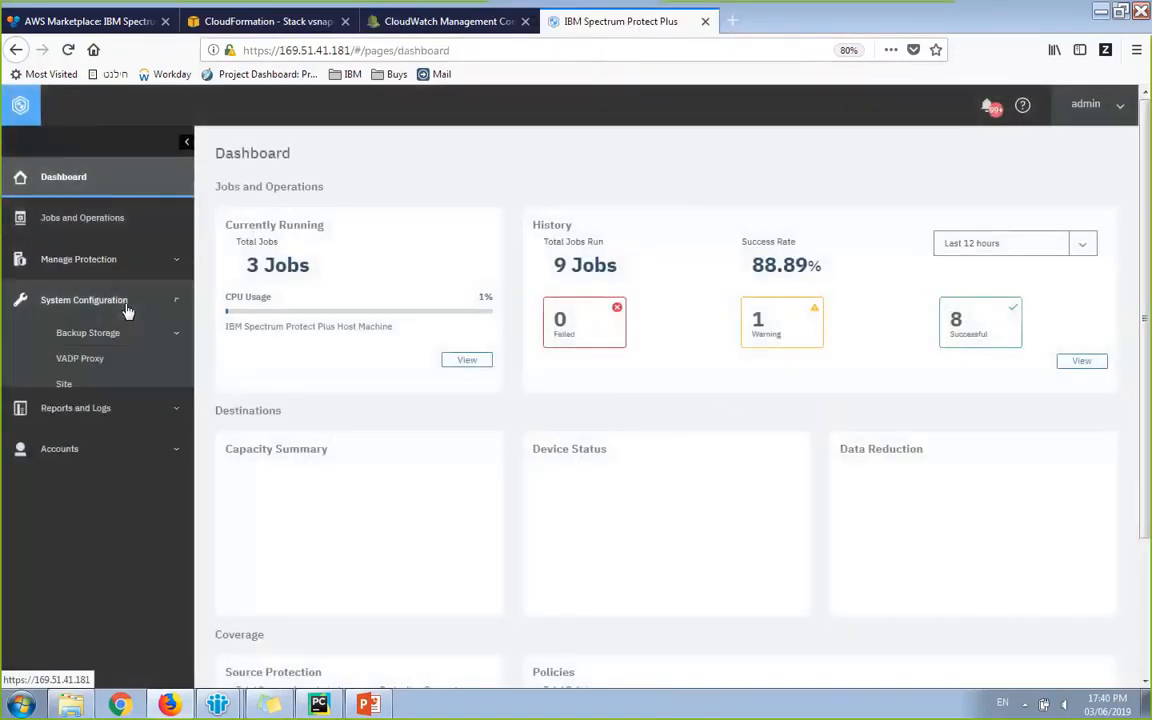
click(55, 332)
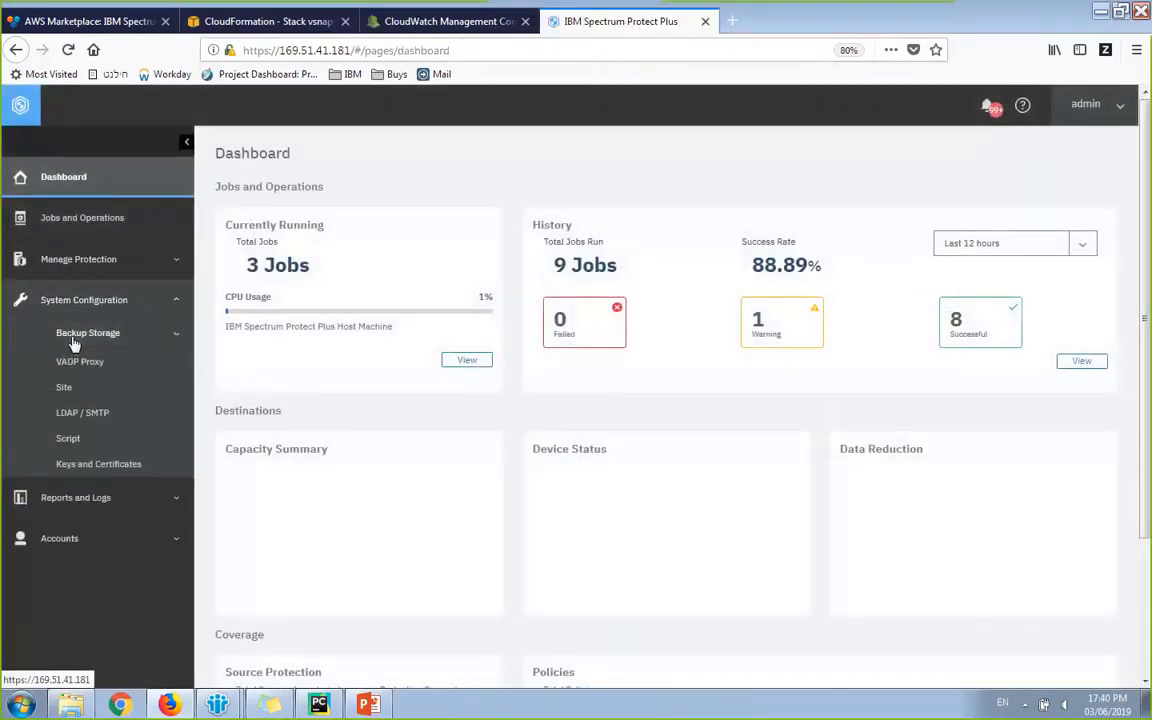
click(100, 362)
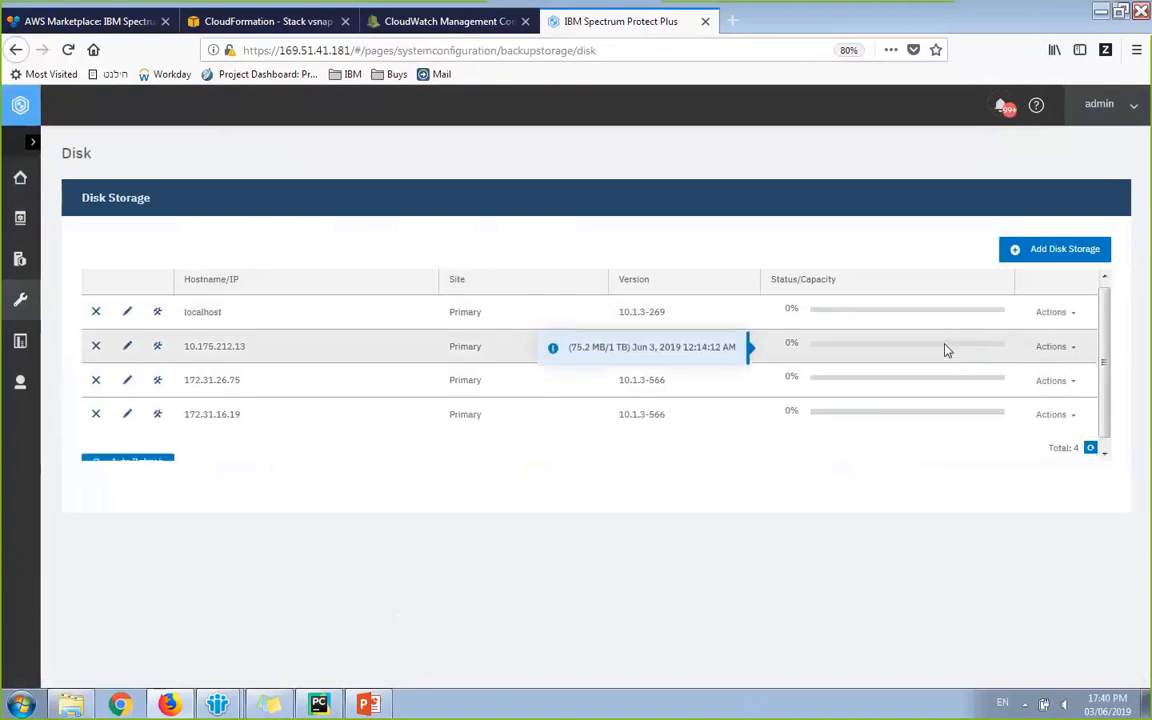
Step: Fill in new disk storage for host 10.175.212.13 with user ID admin and the password
click(1066, 258)
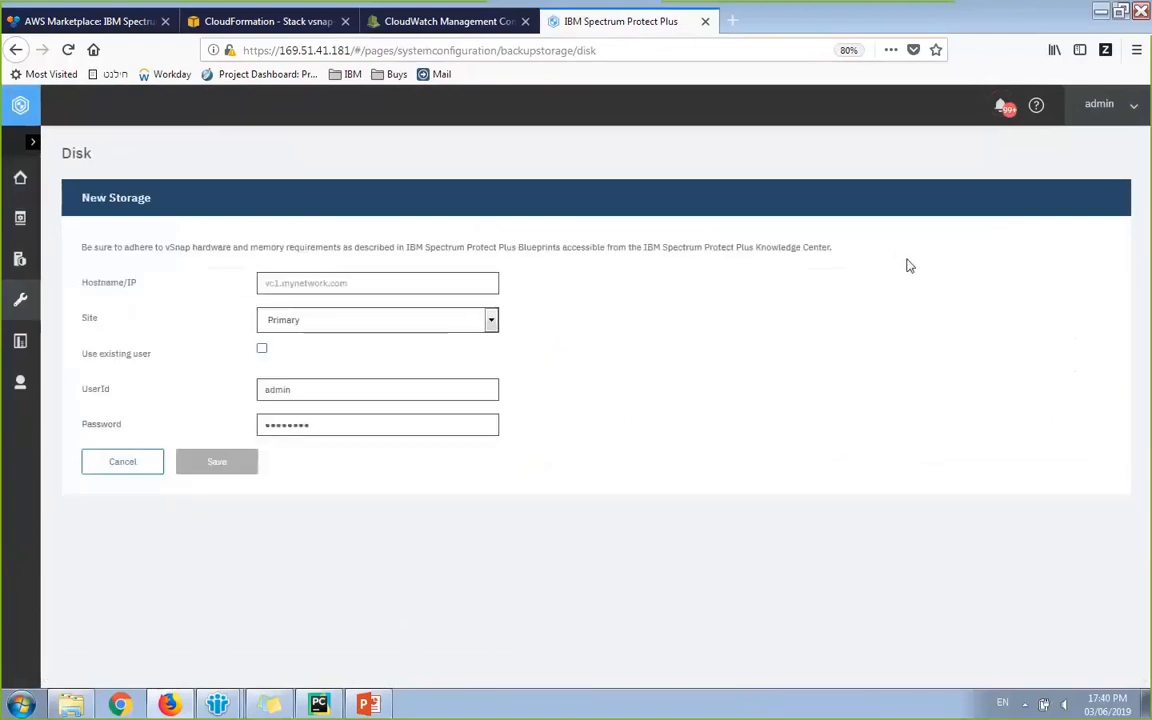
click(385, 275)
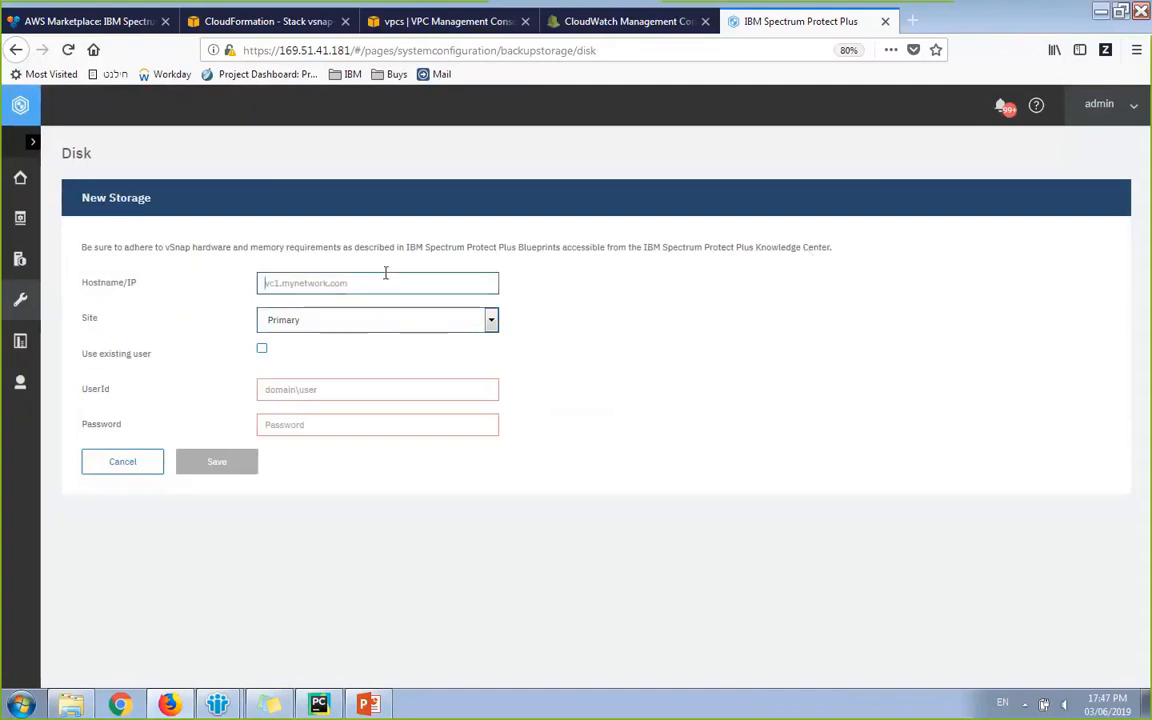
text(10.175.212.13)
key(Tab)
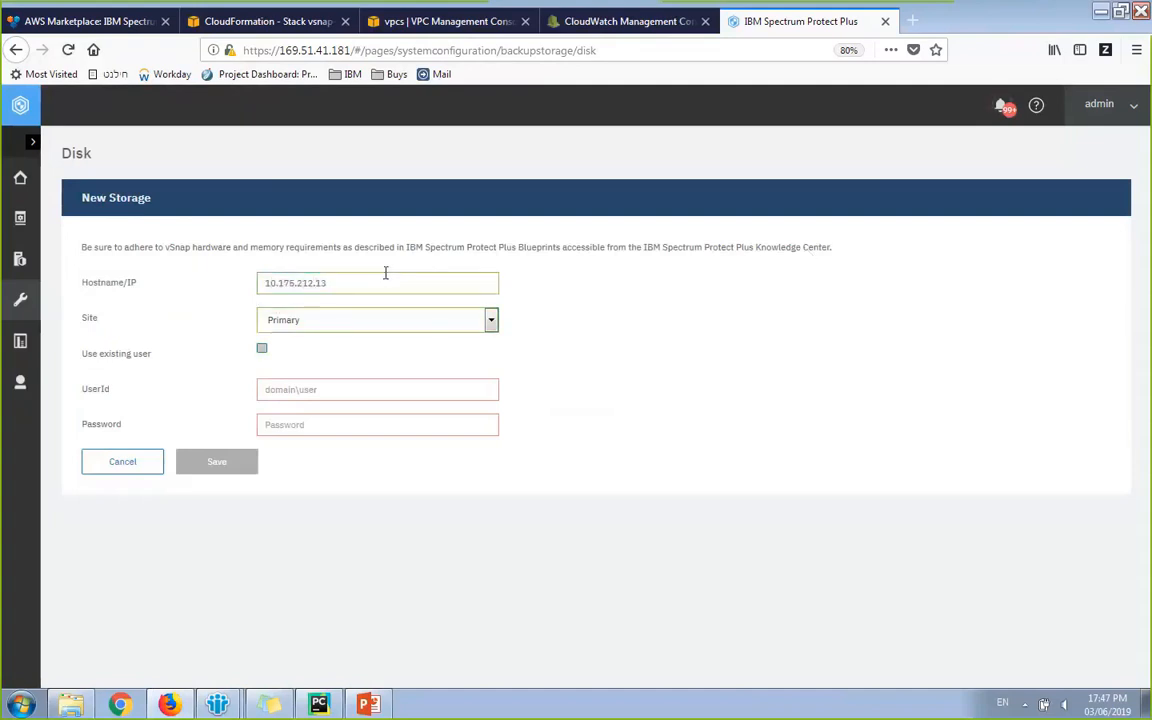
key(Tab)
key(Tab)
text(admin)
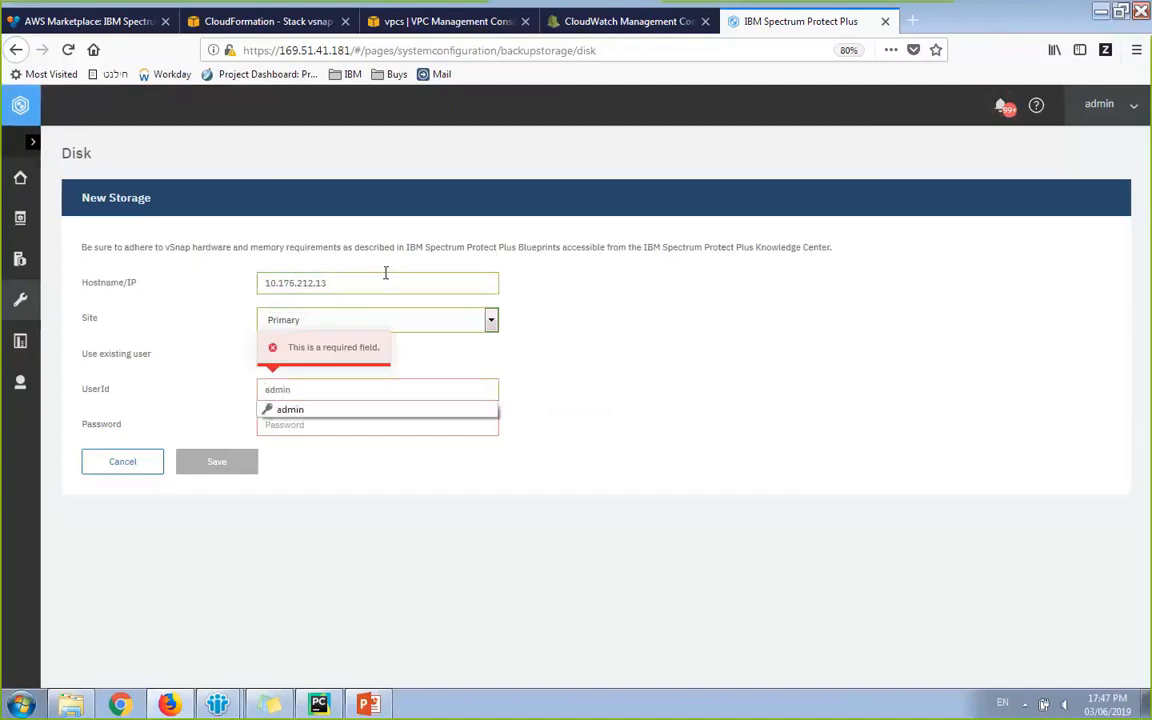
key(Tab)
key(BackSpace)
key(BackSpace)
key(BackSpace)
key(BackSpace)
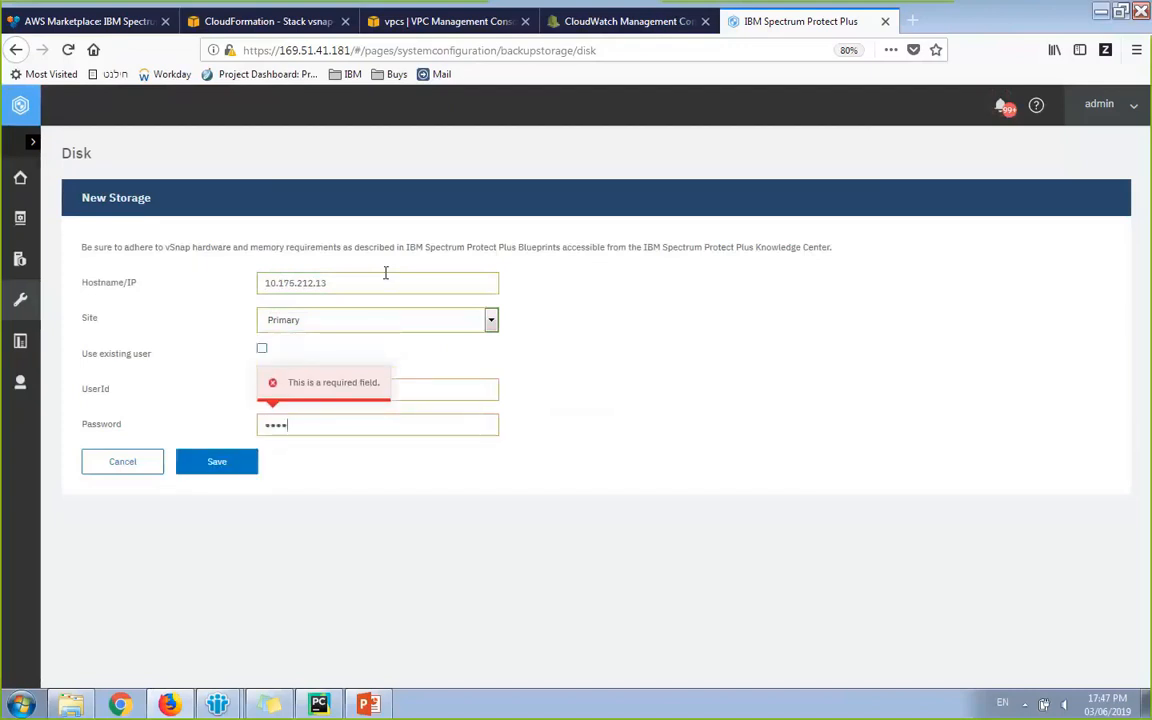
key(BackSpace)
key(BackSpace)
key(BackSpace)
key(BackSpace)
text(********)
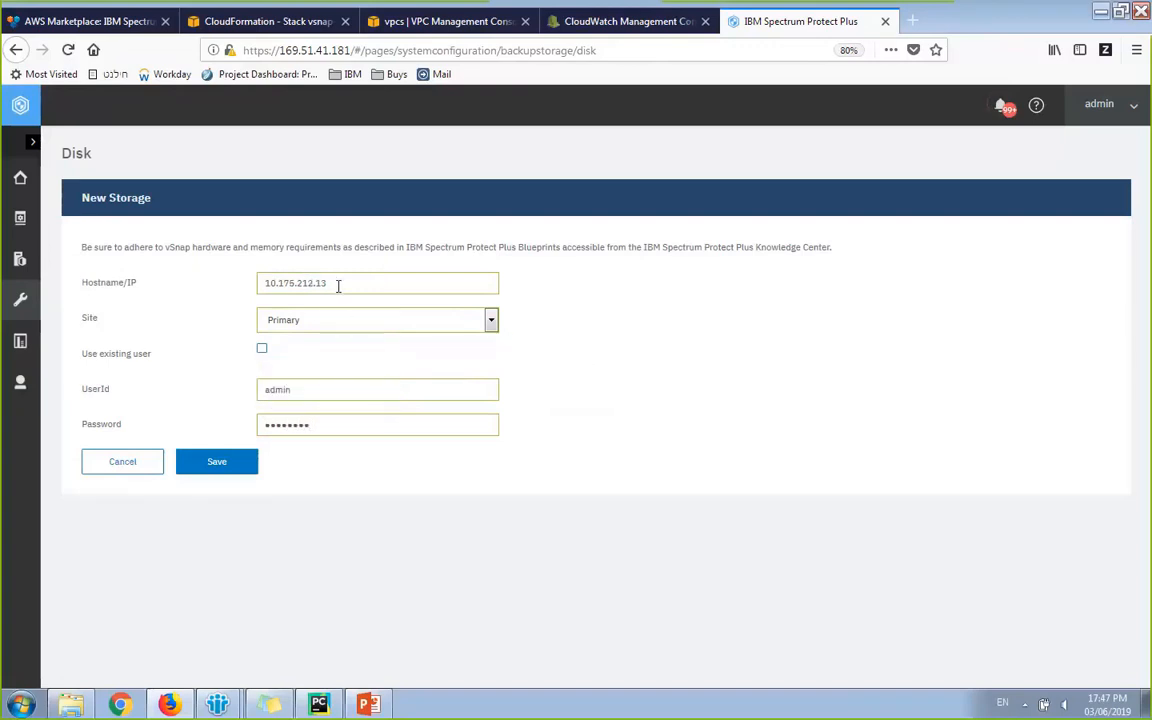
Step: Save the disk storage, confirm the registration message, and view the vsnap-demo stack's outputs
click(203, 466)
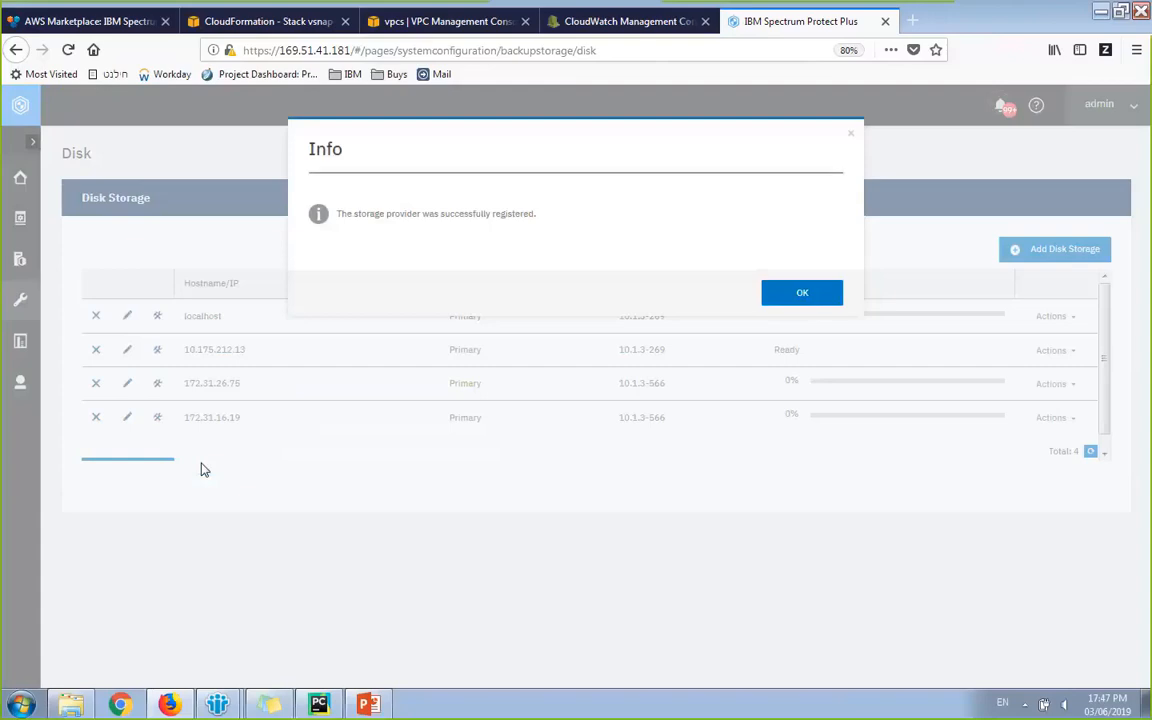
click(815, 298)
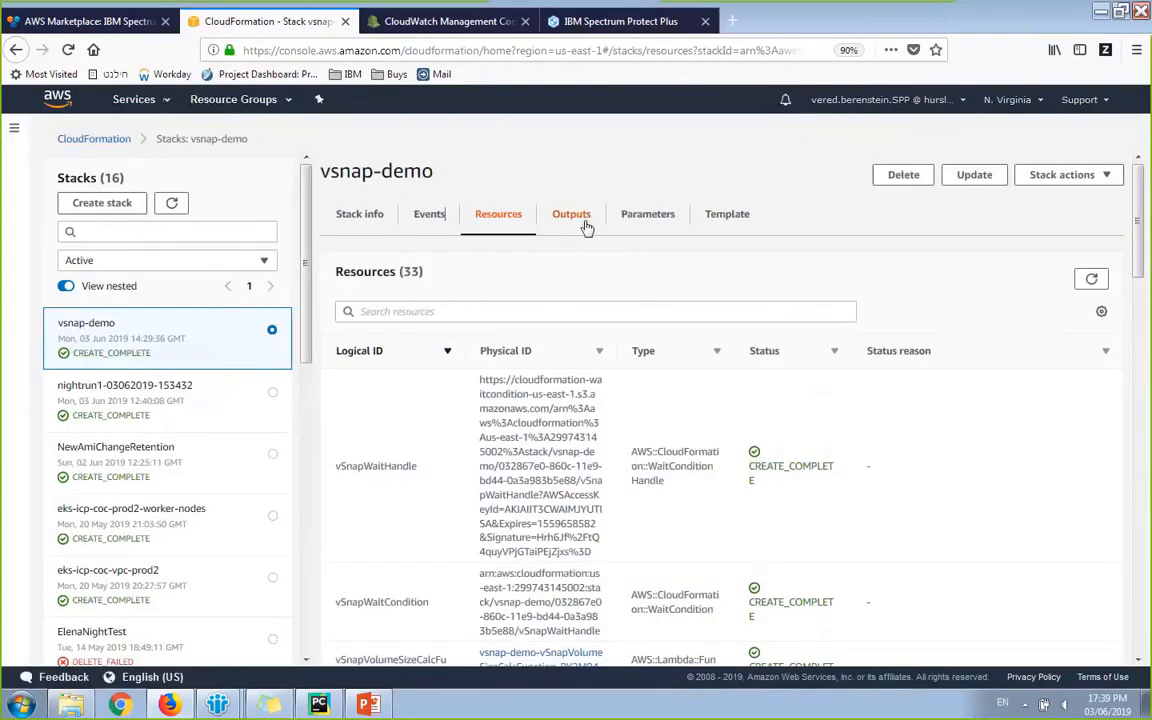
click(587, 226)
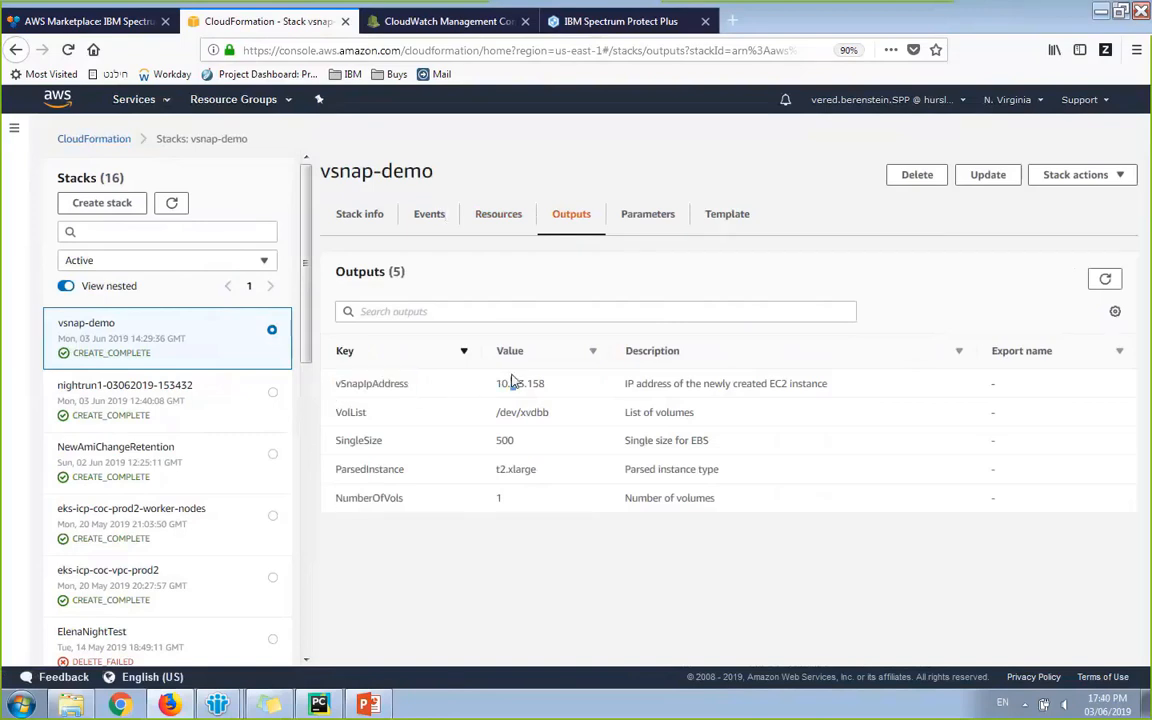
Step: Copy vSnap IP 10.0.3.158 from the outputs and save it as disk storage with user admin and password
drag(545, 384, 496, 385)
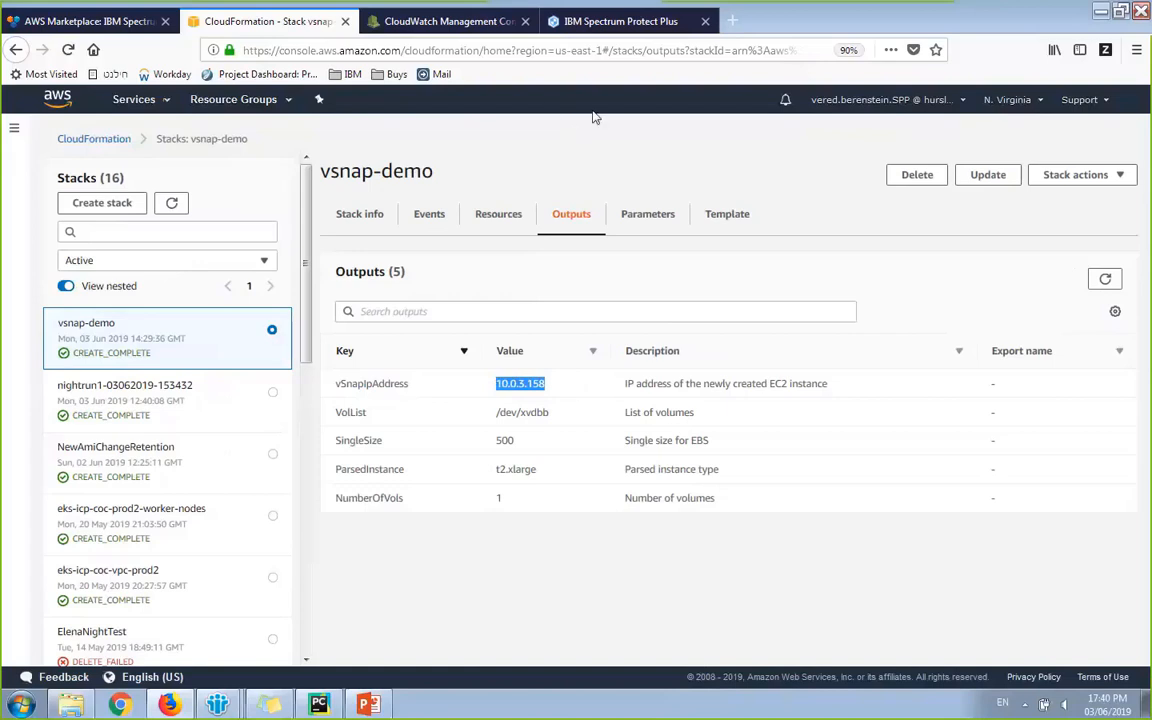
click(609, 30)
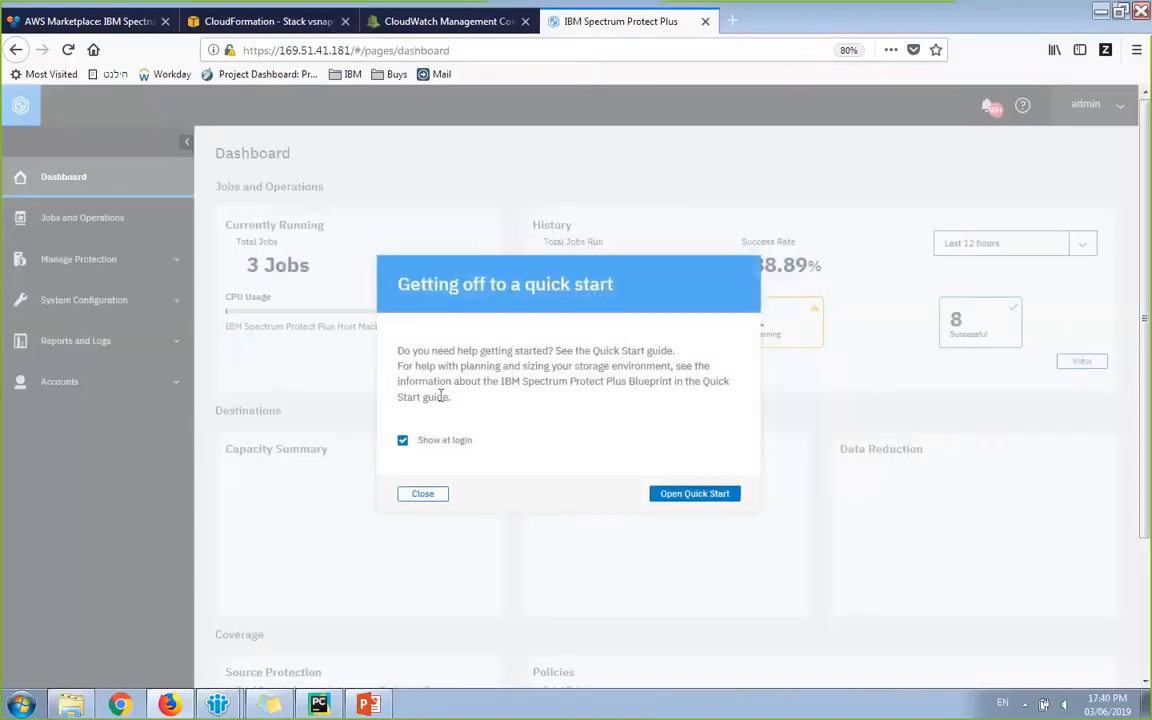
click(420, 496)
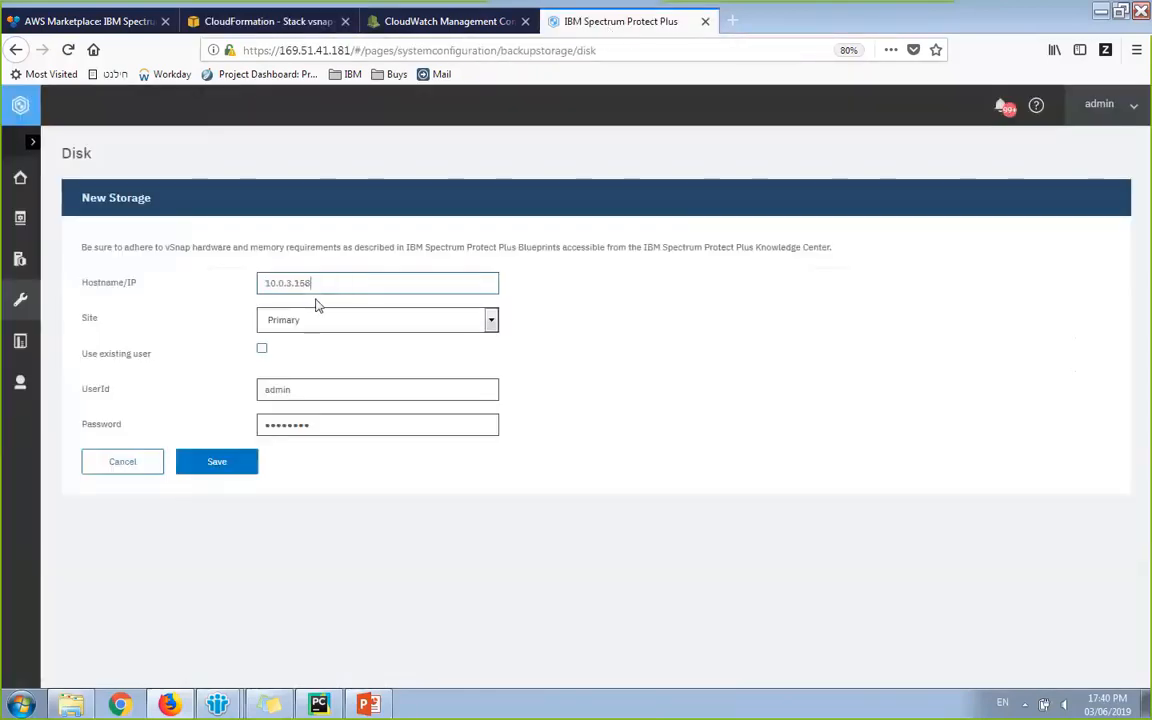
click(316, 385)
double_click(316, 385)
text(admin)
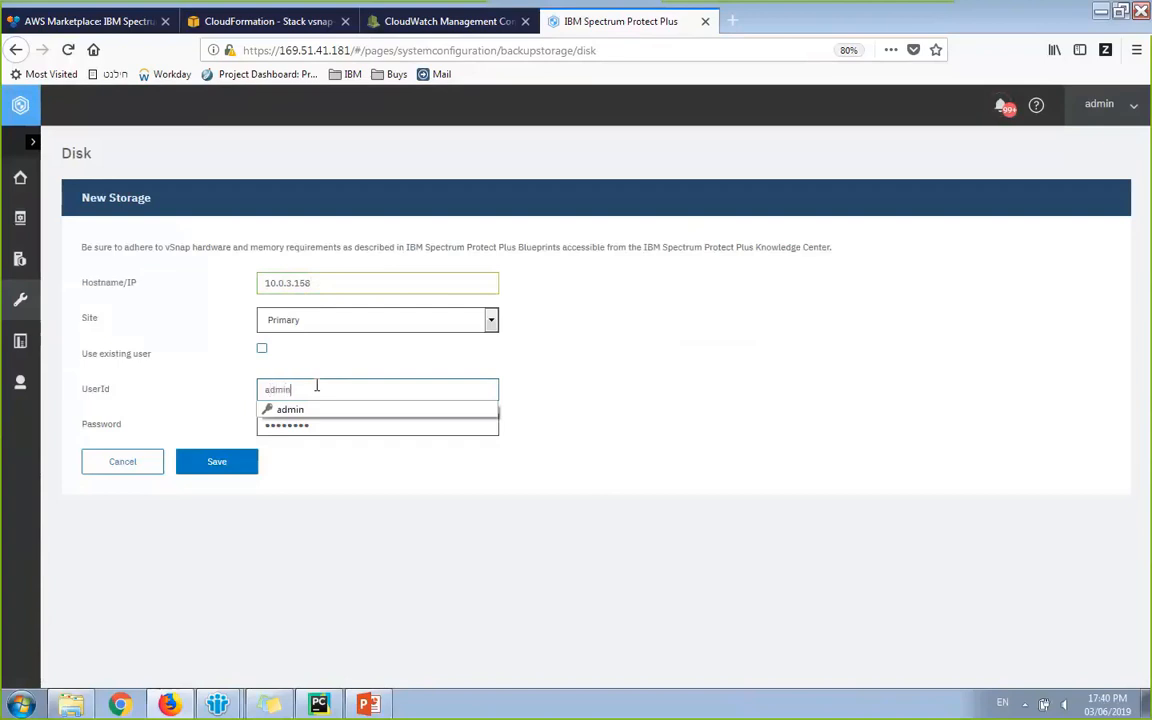
key(Tab)
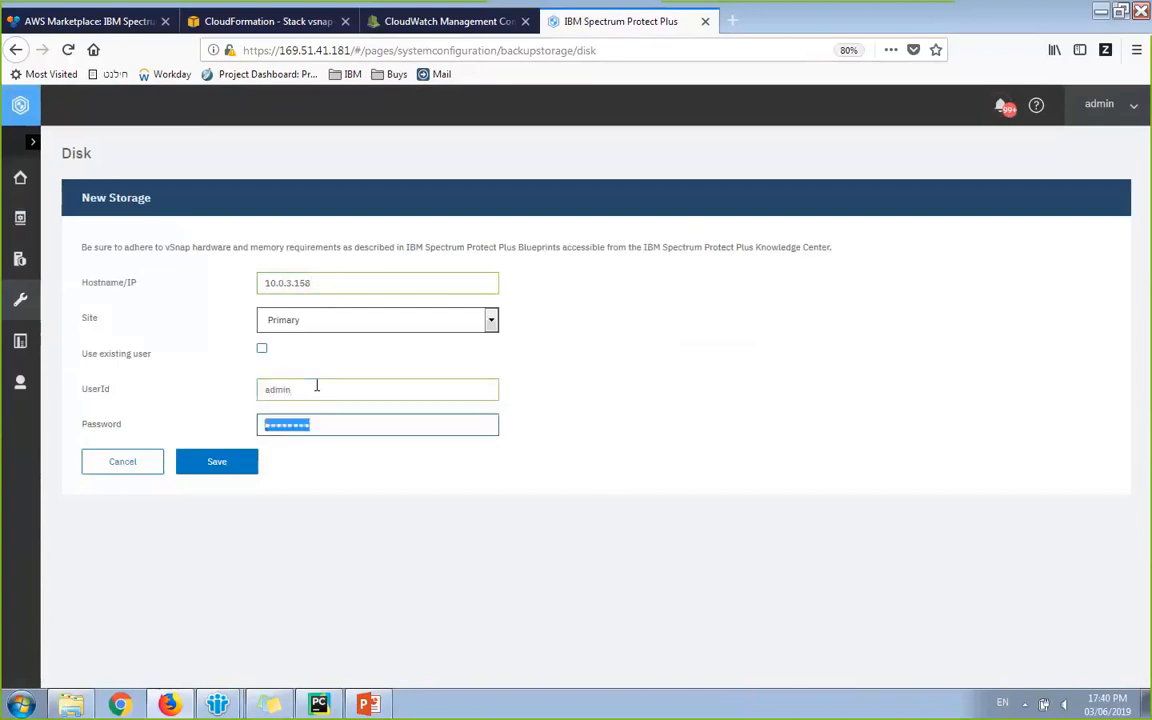
text(**********)
click(243, 468)
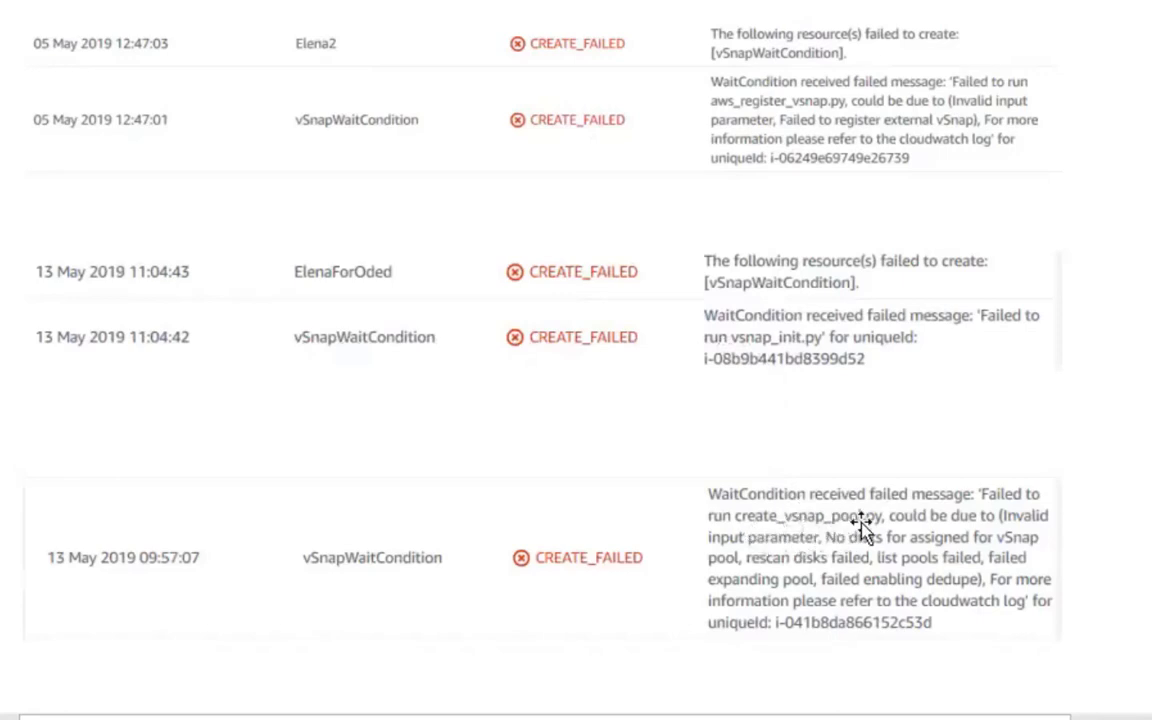
Step: Select the slide image showing the CREATE_FAILED stack events
click(738, 120)
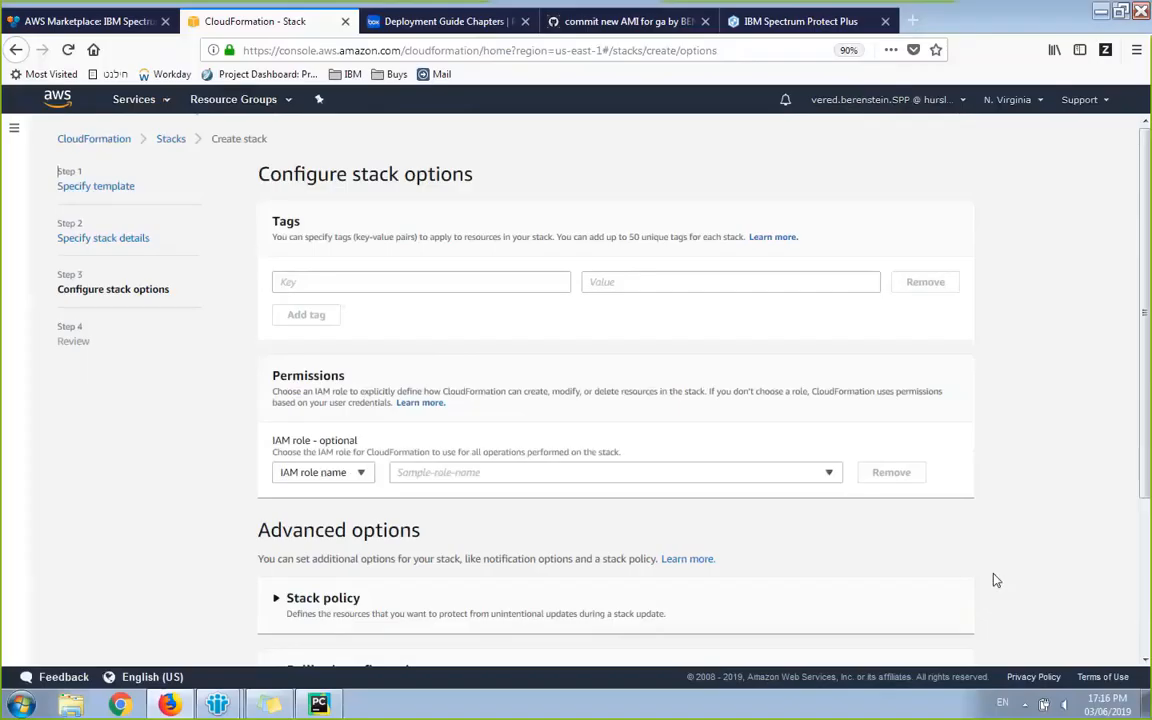
Step: Expand Stack creation options and set Rollback on failure to Disabled
scroll(996, 580, down, 4)
click(375, 599)
scroll(198, 594, down, 3)
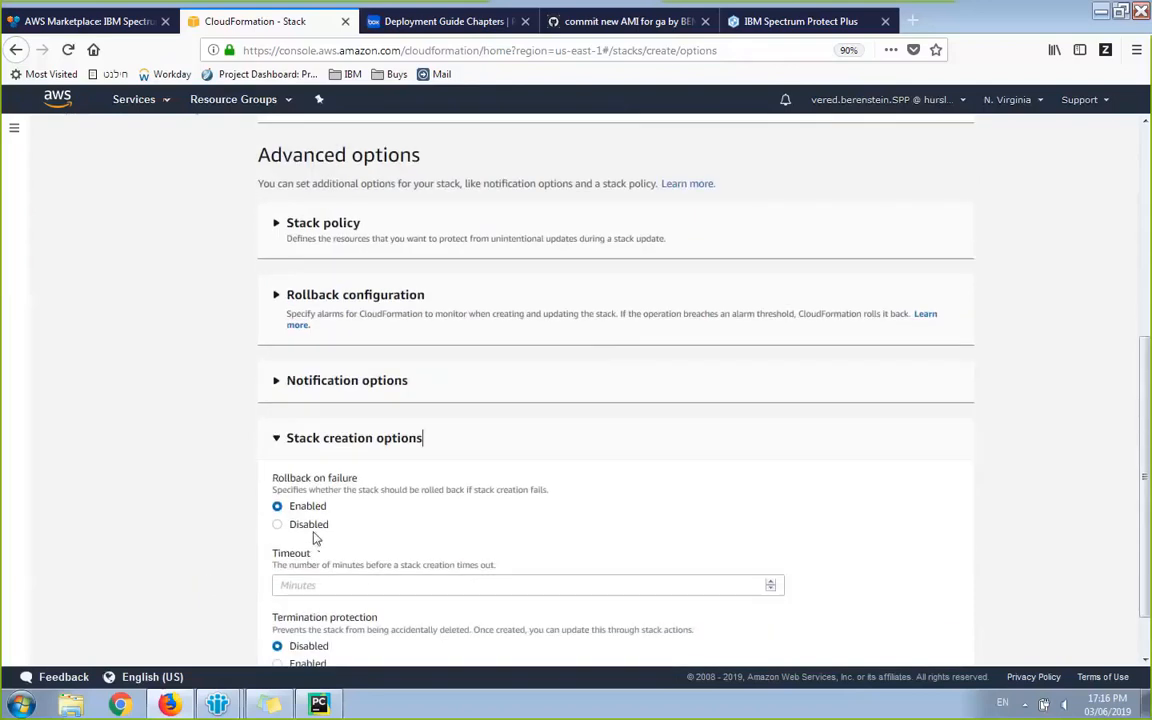
click(313, 524)
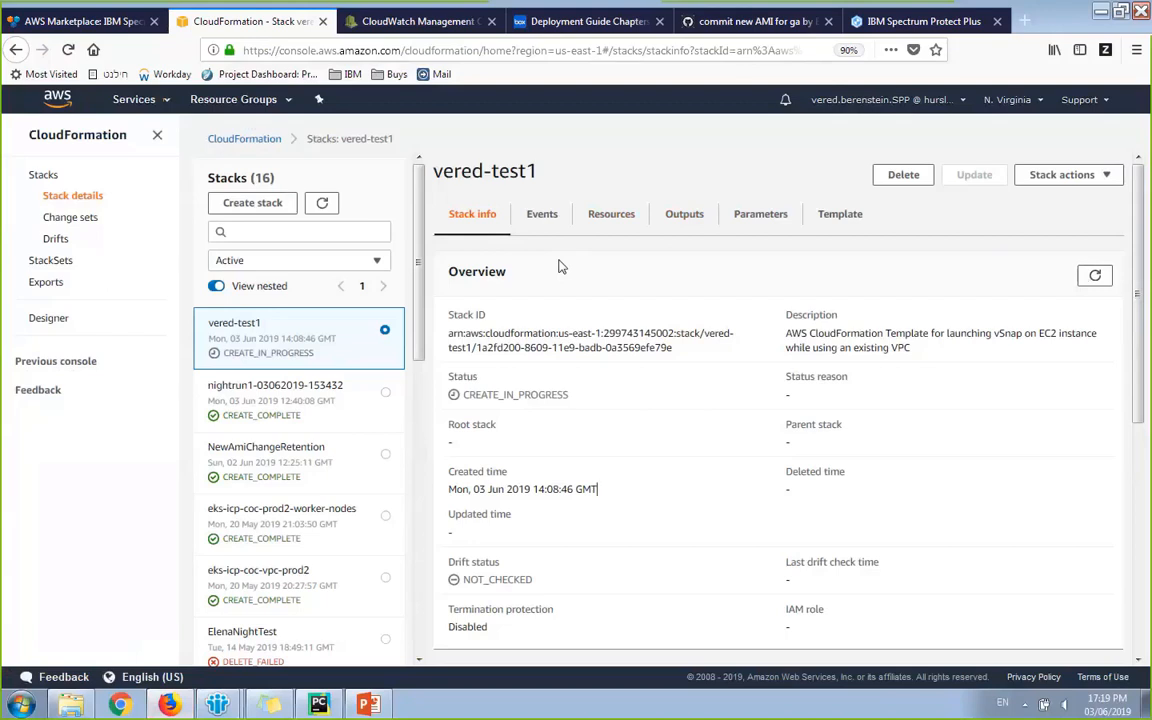
Step: Copy the vSnapInstance ID i-086251fdbd88b556d from vered-test1's Resources and switch to CloudWatch
click(616, 220)
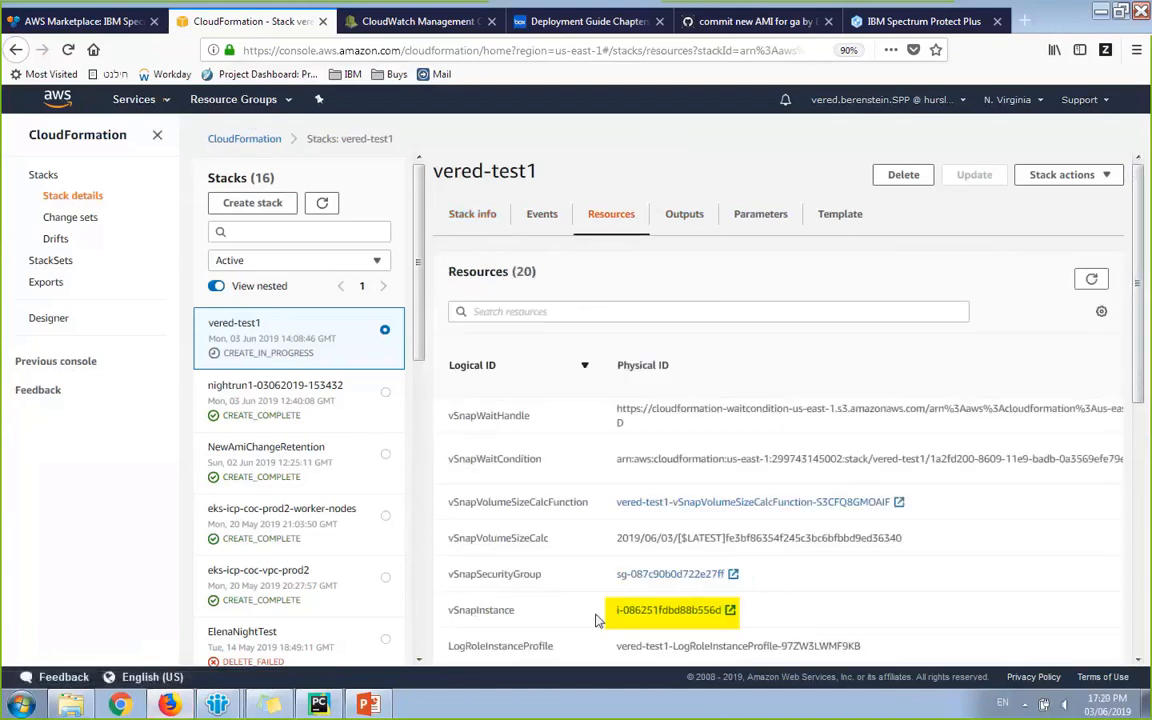
drag(615, 611, 725, 621)
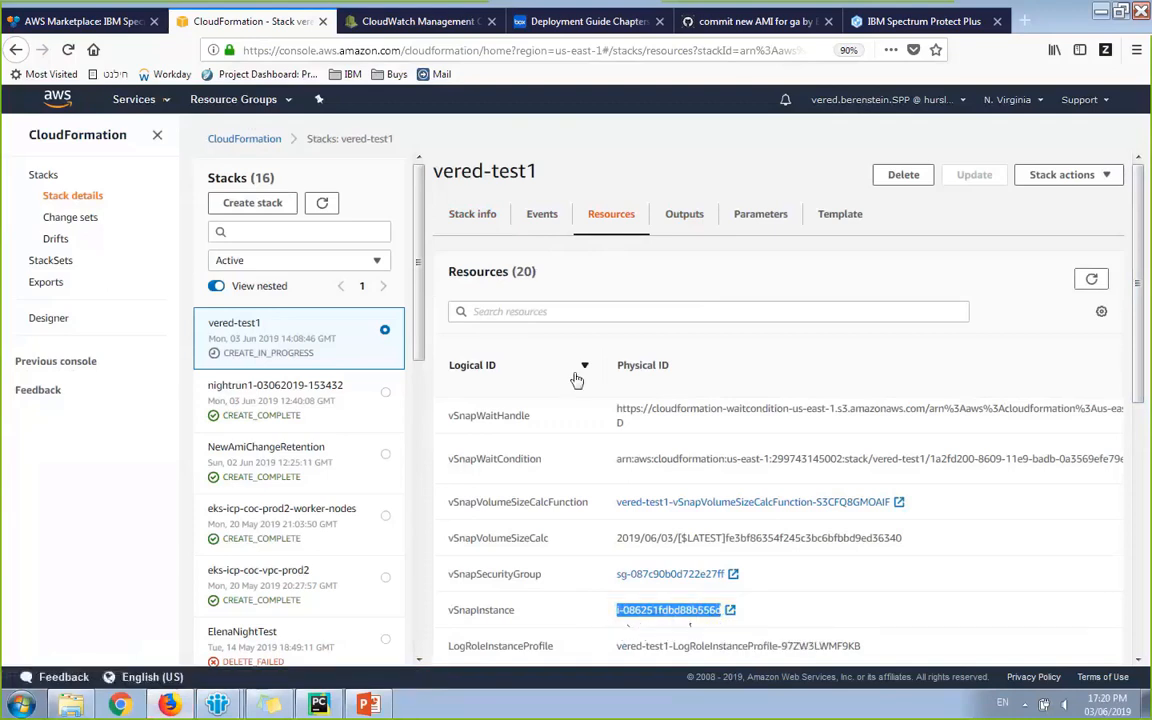
click(403, 27)
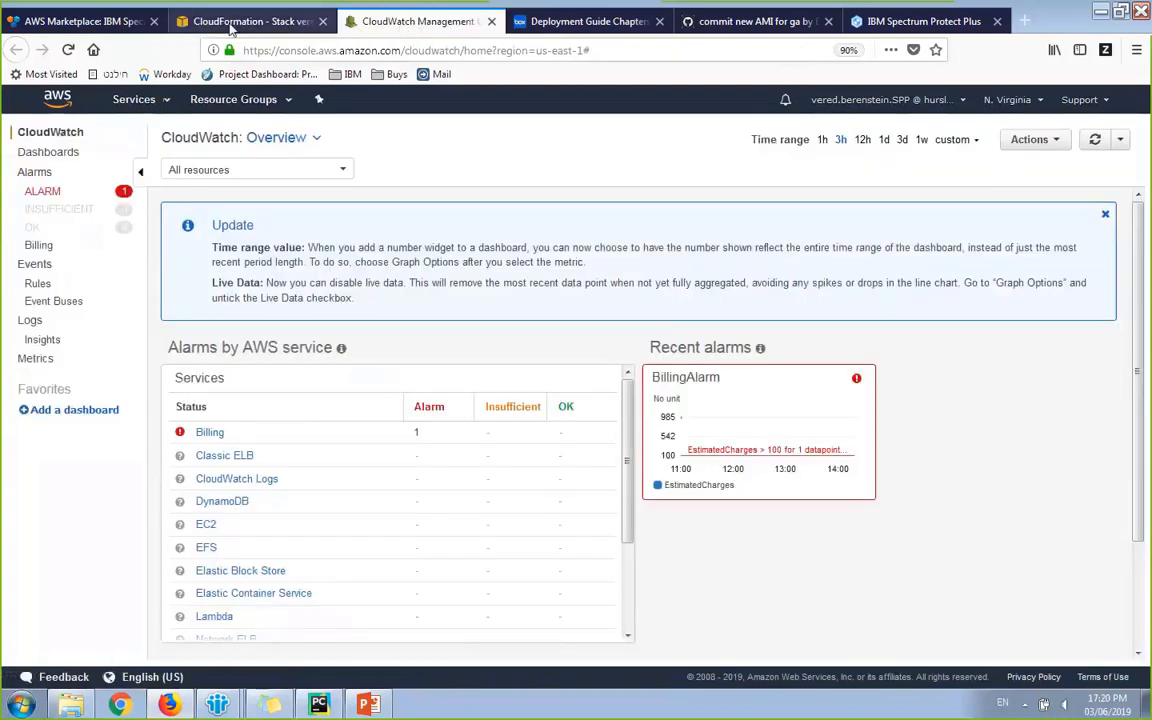
Step: Open CloudWatch Logs, then the vSnap instance's log group and its aws_vsnap_config.log stream
click(224, 21)
click(137, 101)
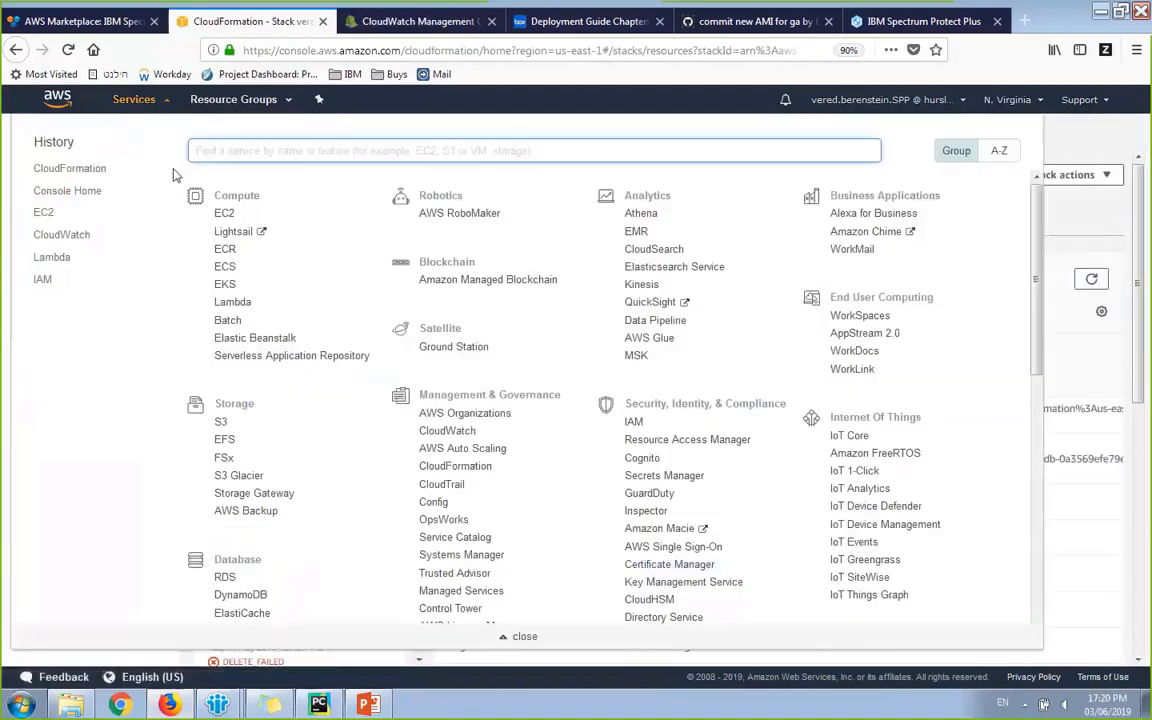
text(cloudwatch)
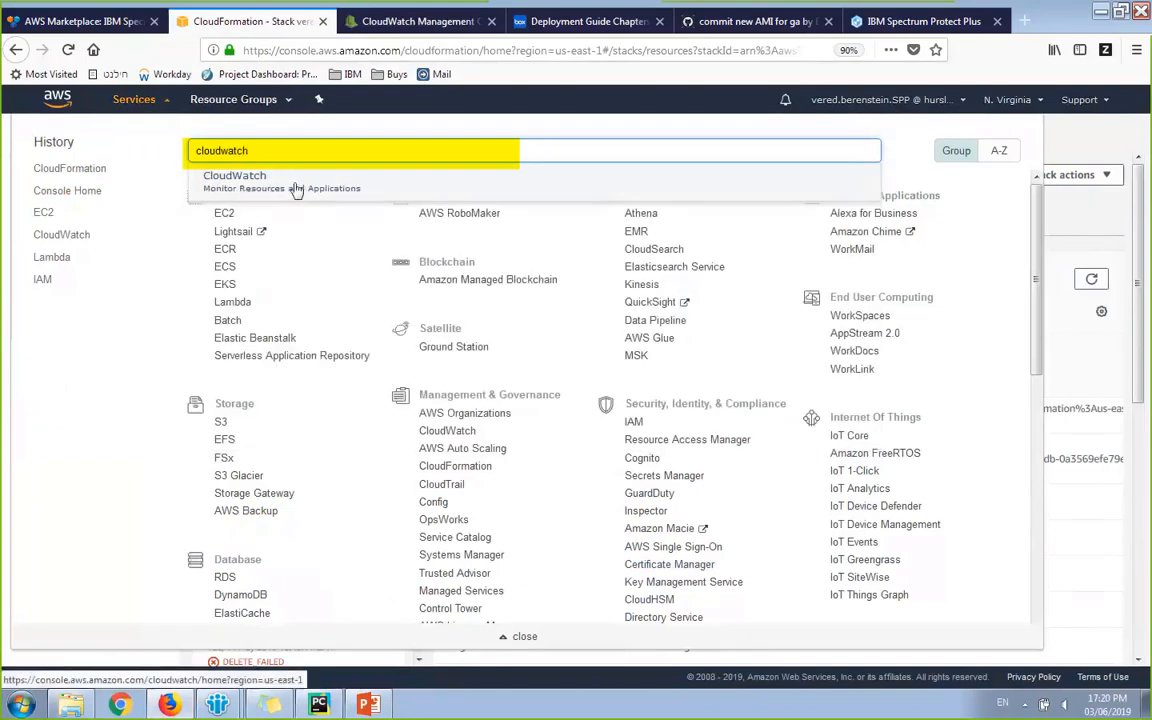
click(295, 185)
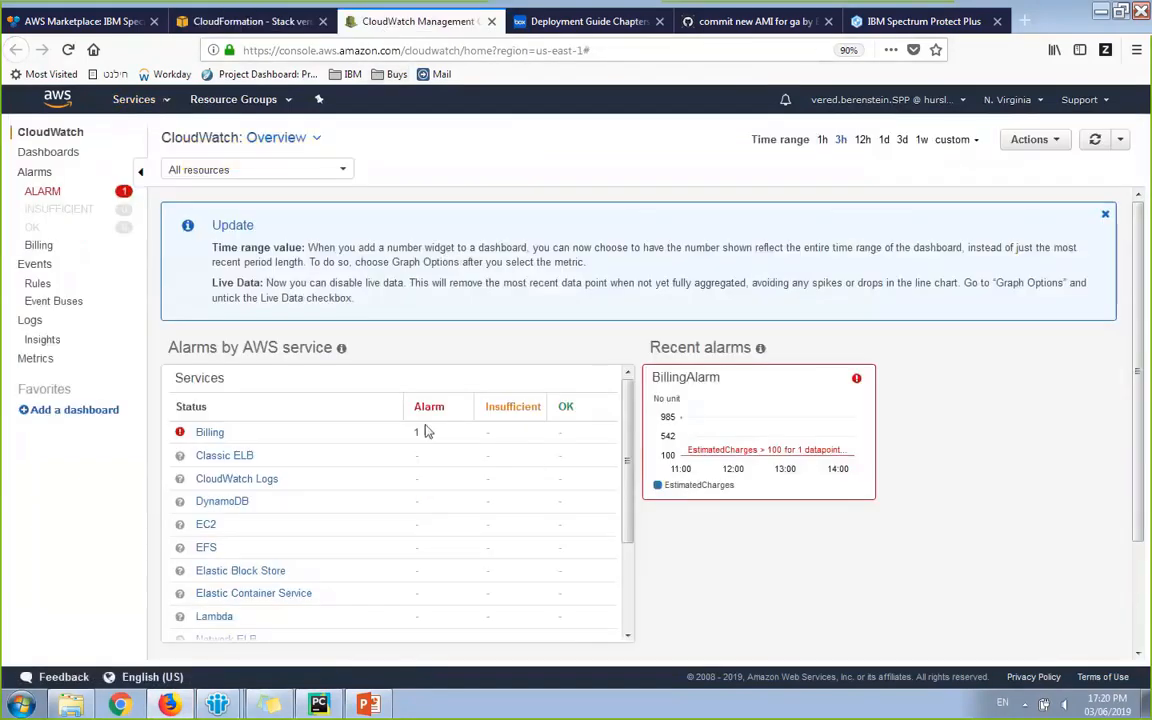
click(30, 320)
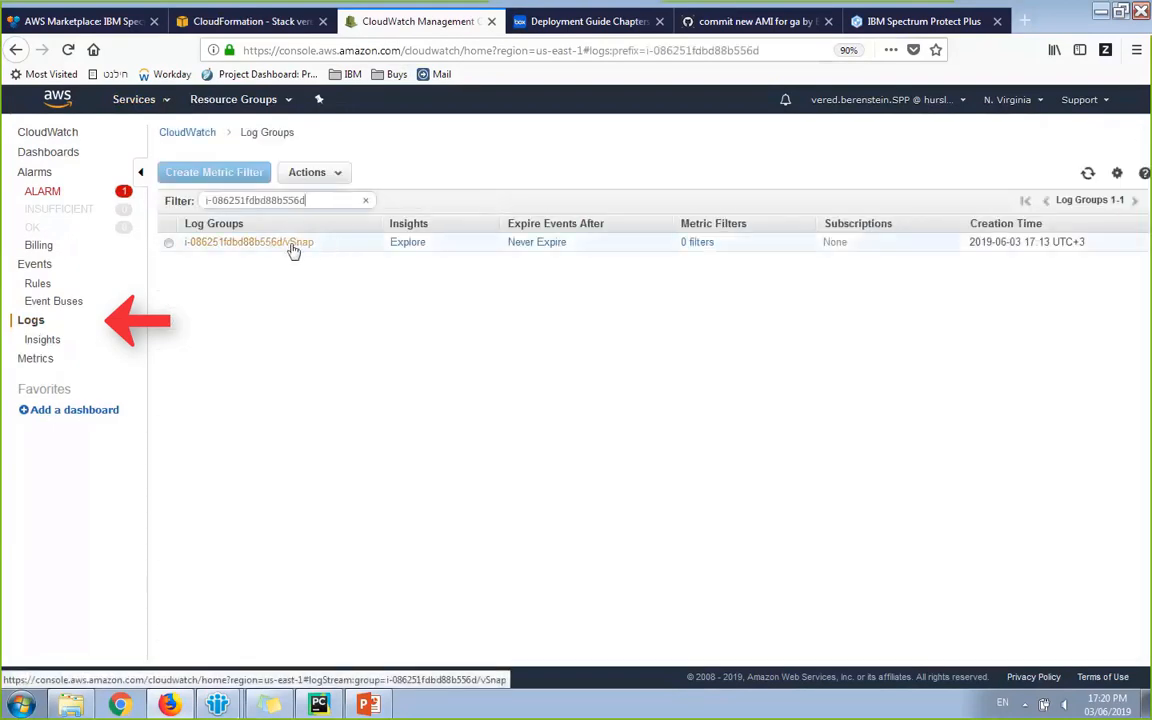
click(293, 243)
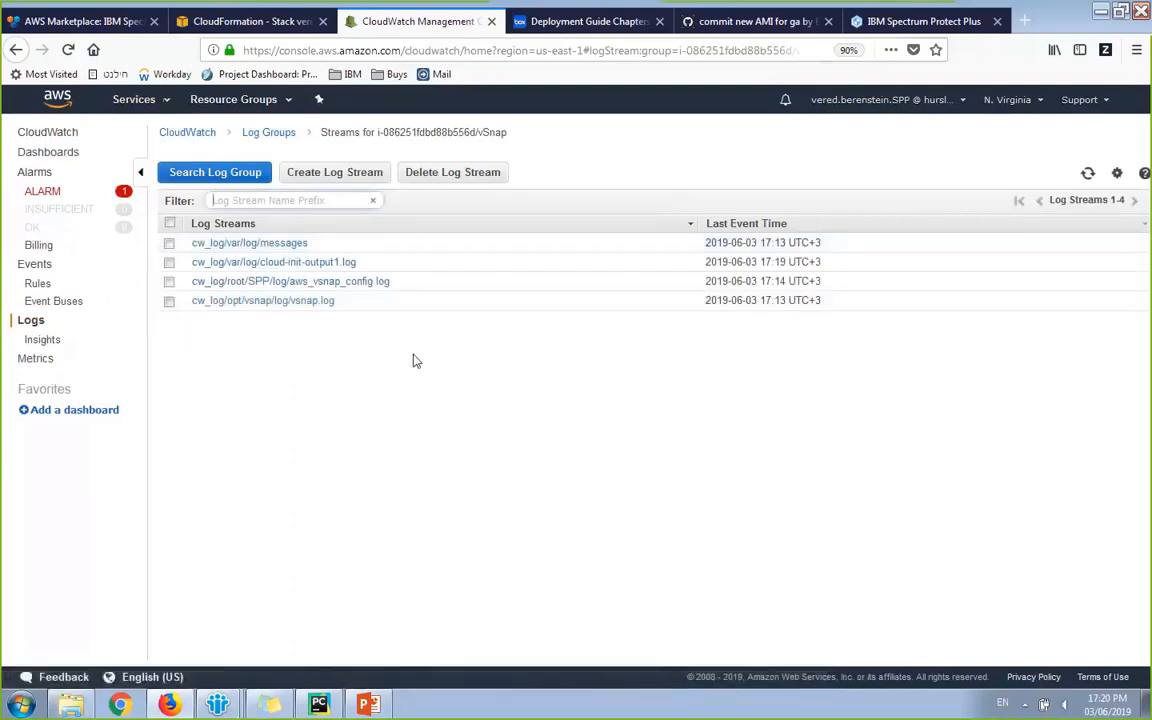
click(312, 286)
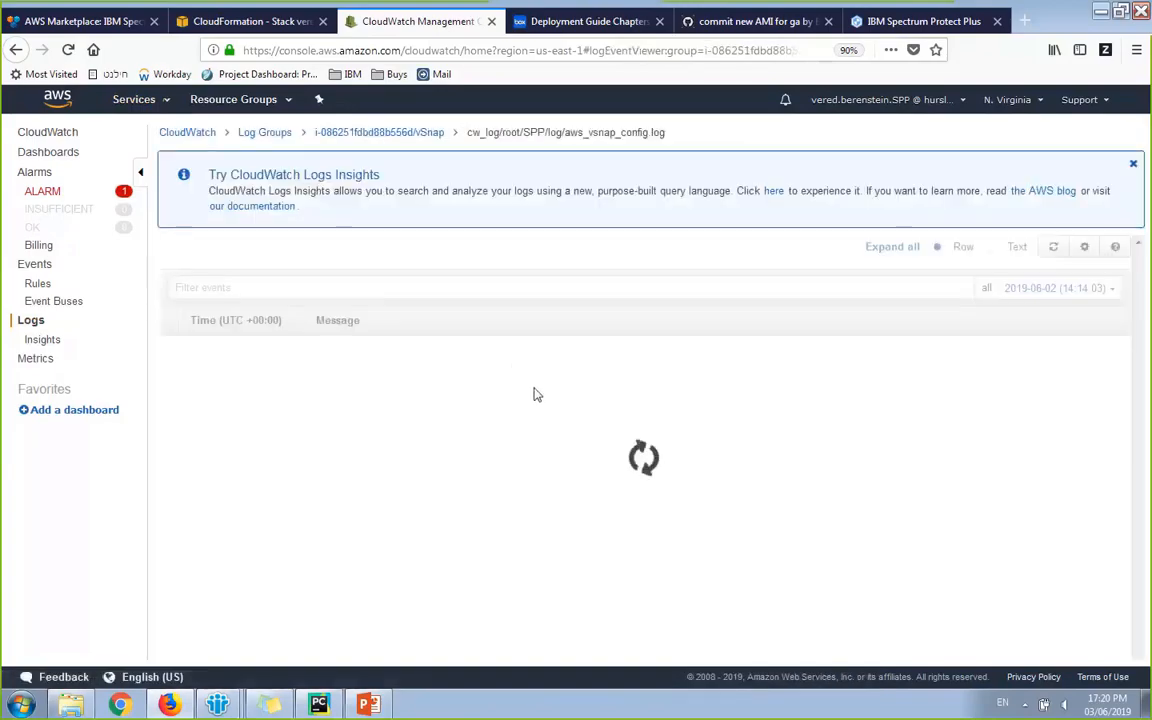